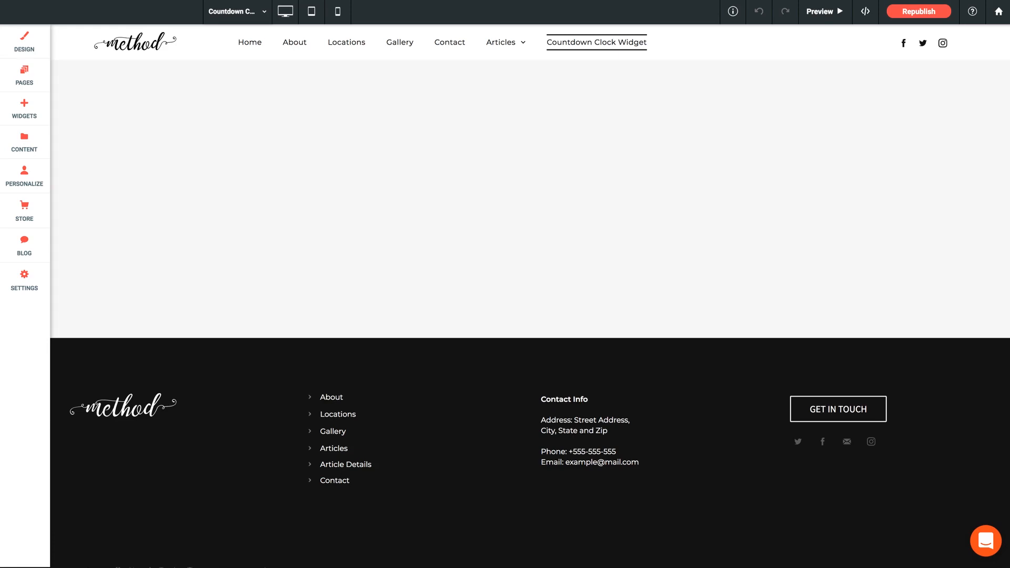
Add a Countdown – Standard widget to the empty section of the Countdown Clock Widget page.
click(24, 110)
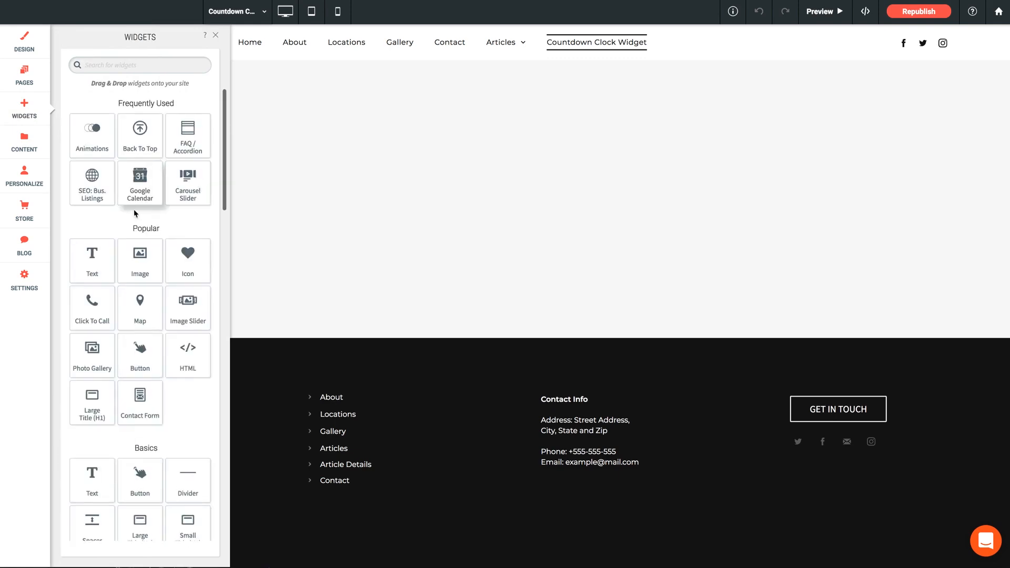
scroll(135, 210, down, 2)
scroll(135, 213, down, 7)
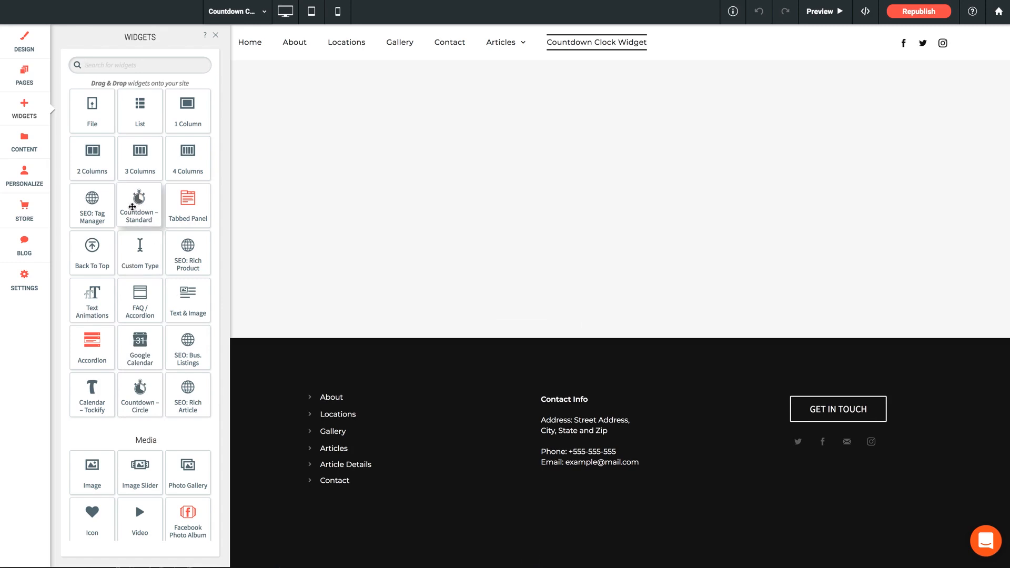
drag(132, 207, 478, 120)
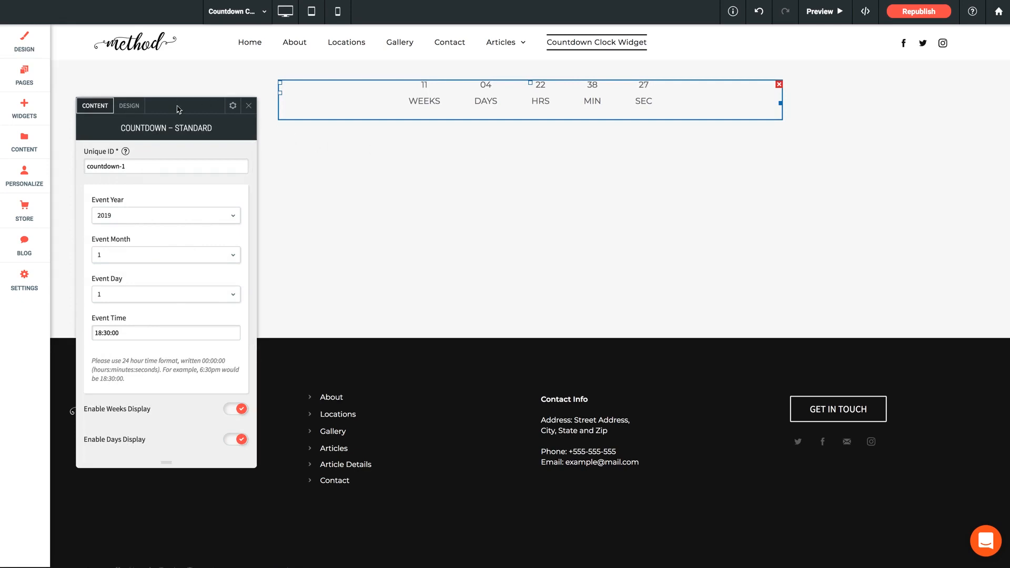
drag(173, 110, 226, 104)
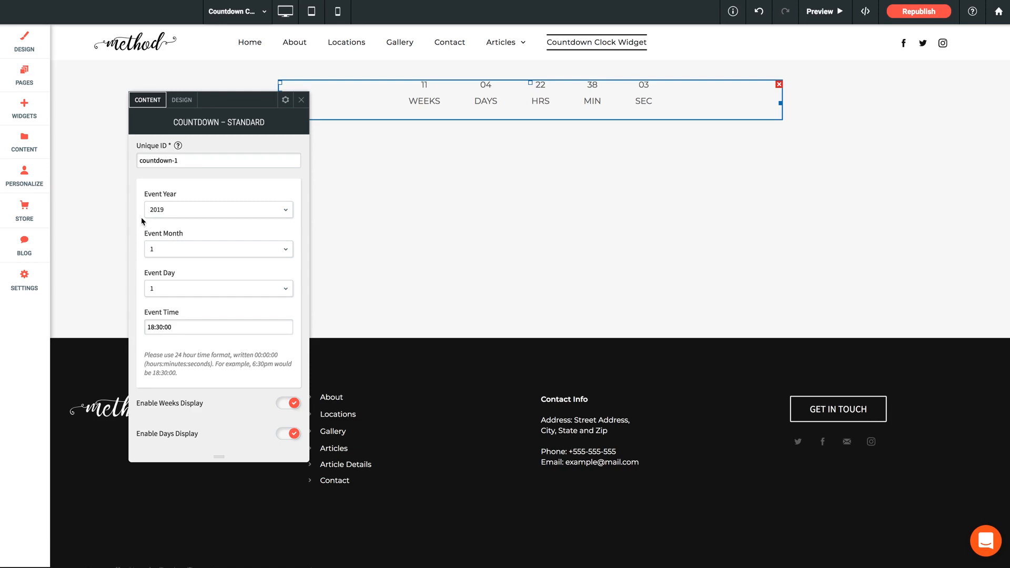
Set the countdown's event year to 2018 and the event month to 12.
click(153, 210)
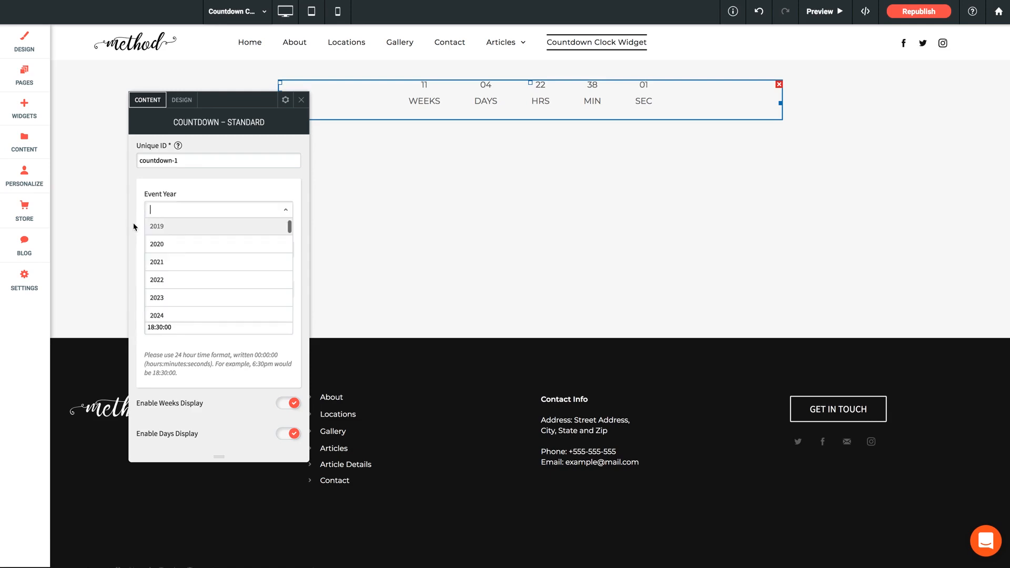
text(2018)
key(Return)
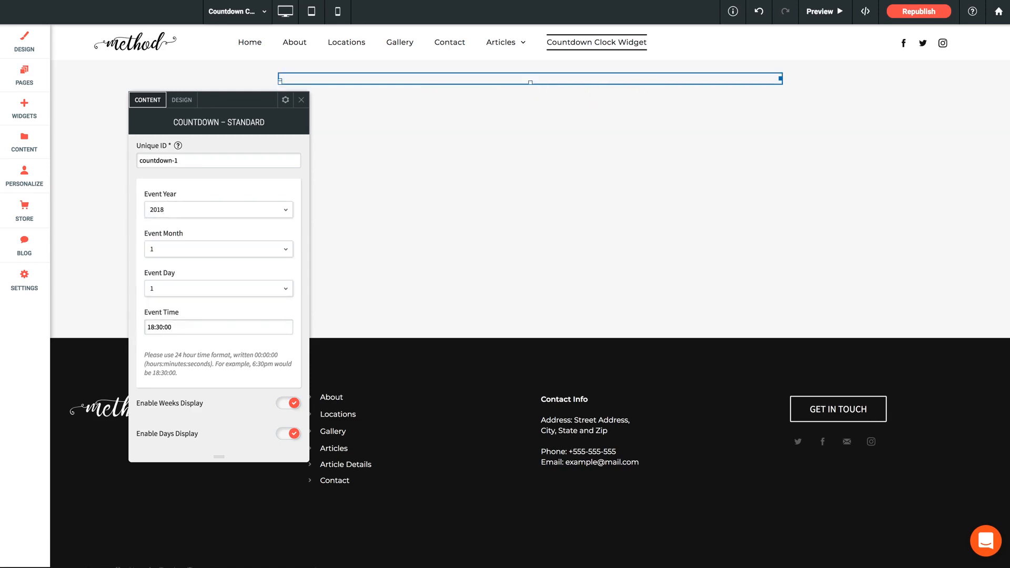
click(161, 256)
scroll(179, 337, down, 3)
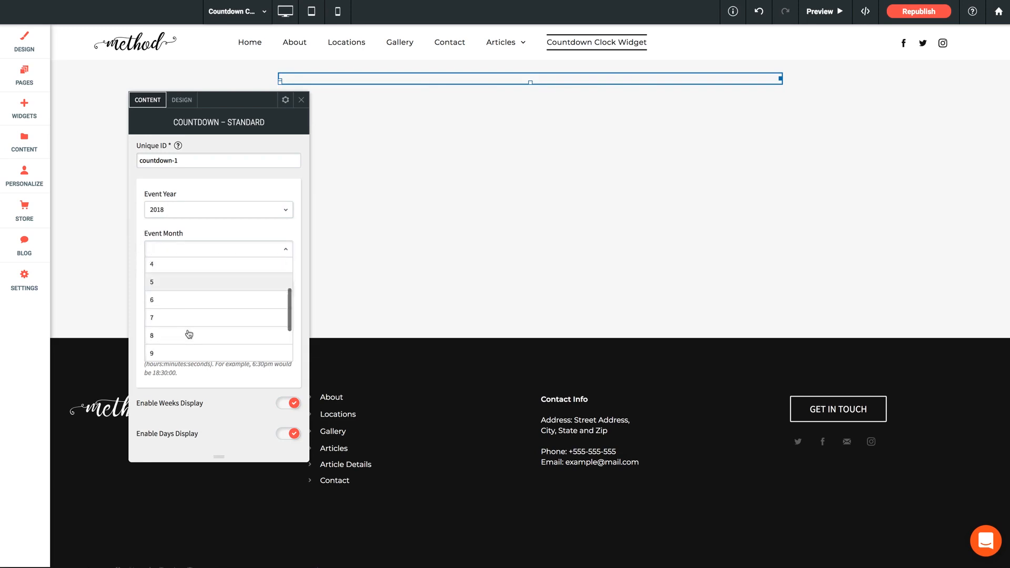
click(157, 353)
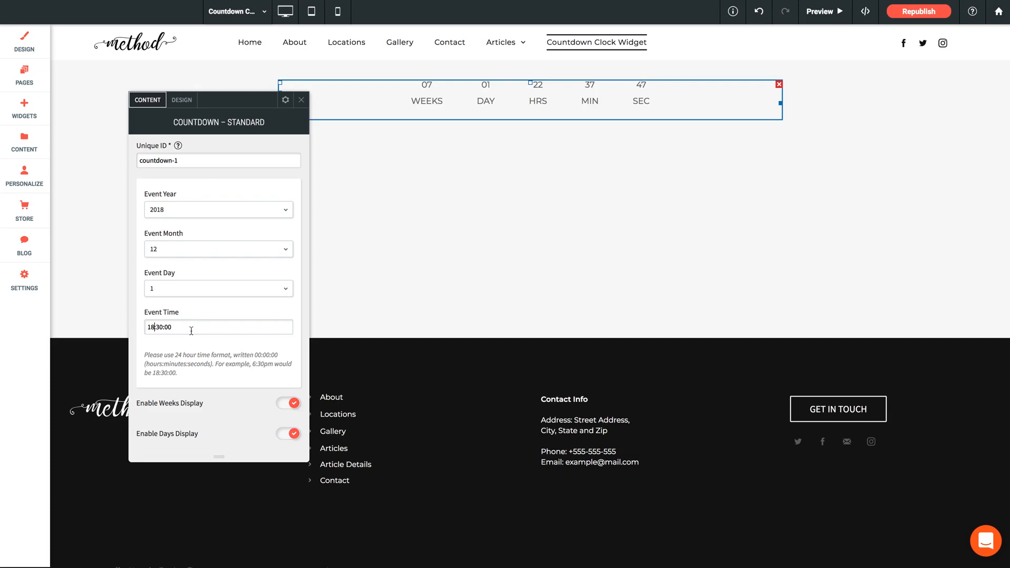
Set the countdown's event time to 17:00:00.
key(BackSpace)
text(7)
key(Right)
key(Right)
key(BackSpace)
Try hiding the weeks display in the countdown and turn it back on.
scroll(200, 348, down, 5)
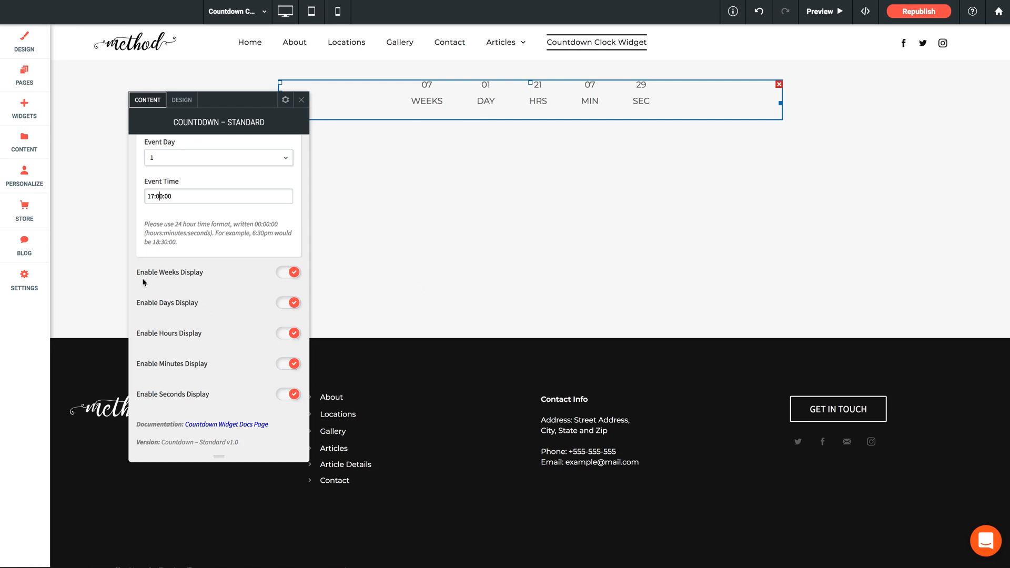
click(276, 272)
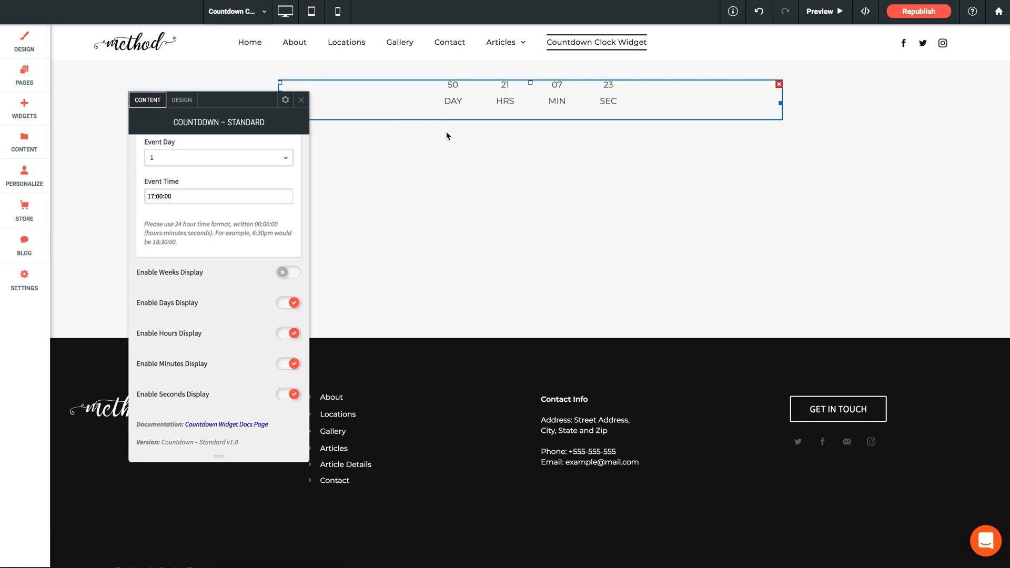
click(285, 273)
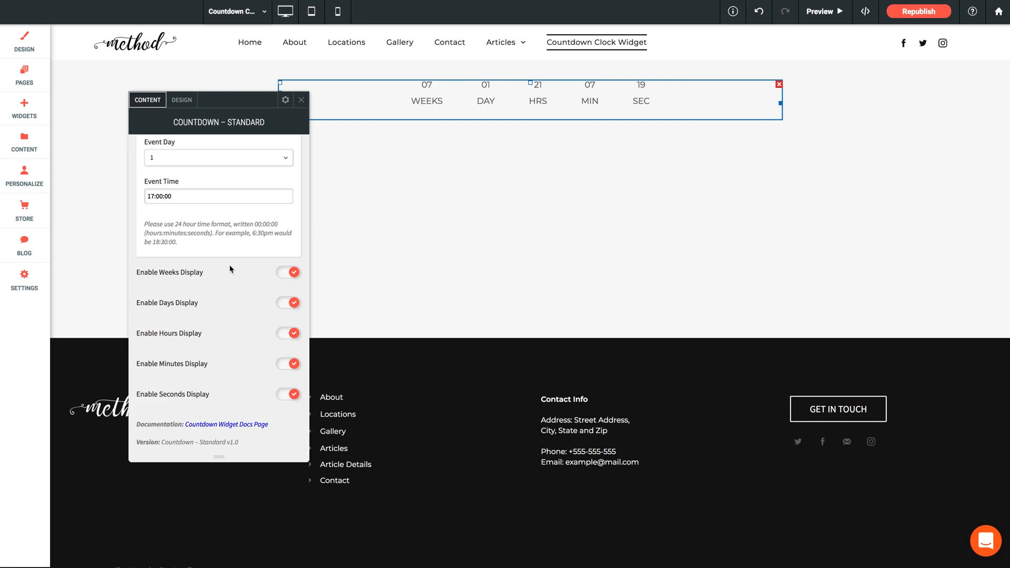
In the countdown's design settings, try Left display alignment and switch it back to Center.
click(182, 100)
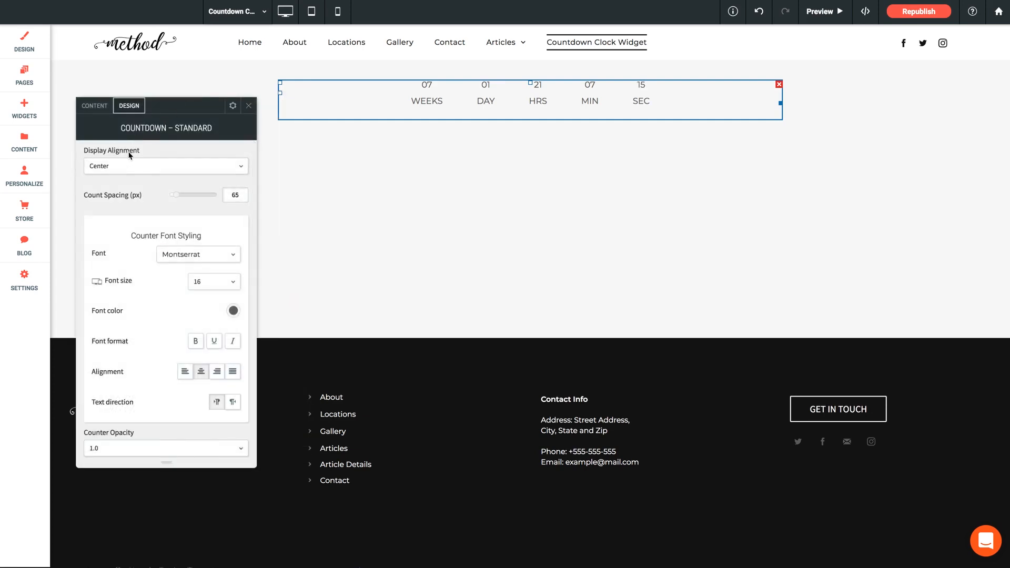
click(133, 166)
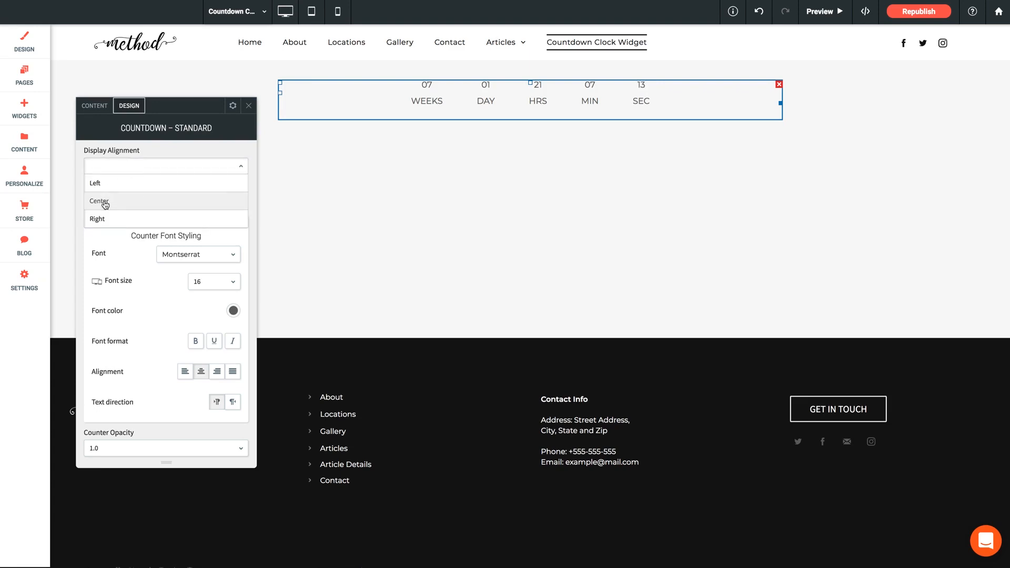
click(103, 183)
click(109, 166)
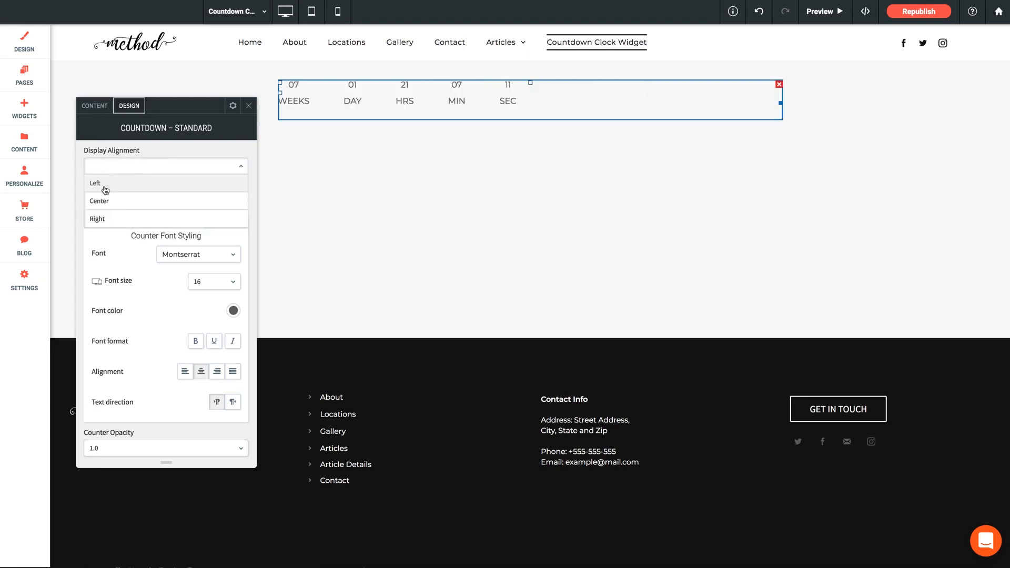
click(104, 200)
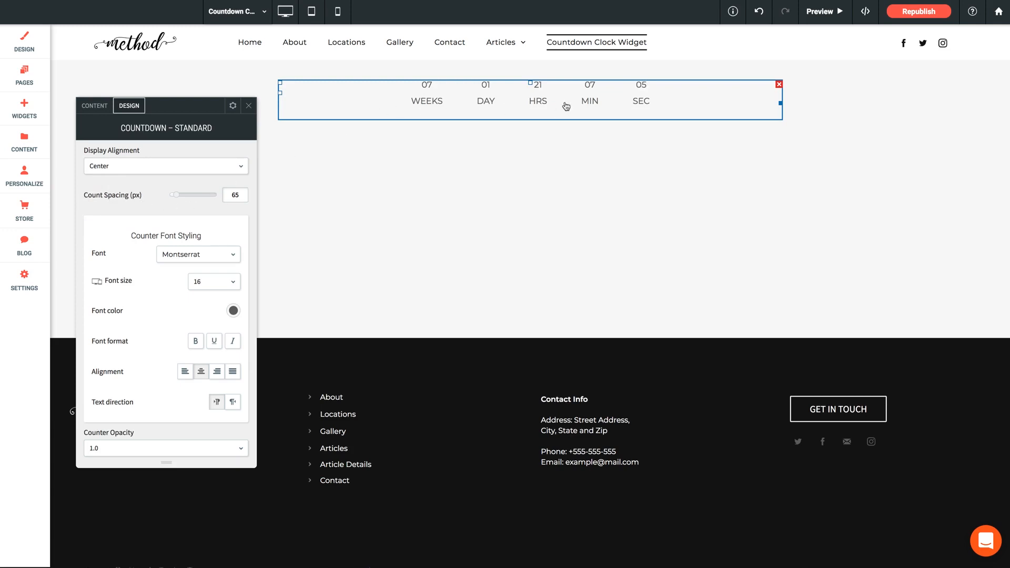
Set the countdown's count spacing to 100 px and the counter font to Oswald.
drag(242, 196, 217, 199)
text(100)
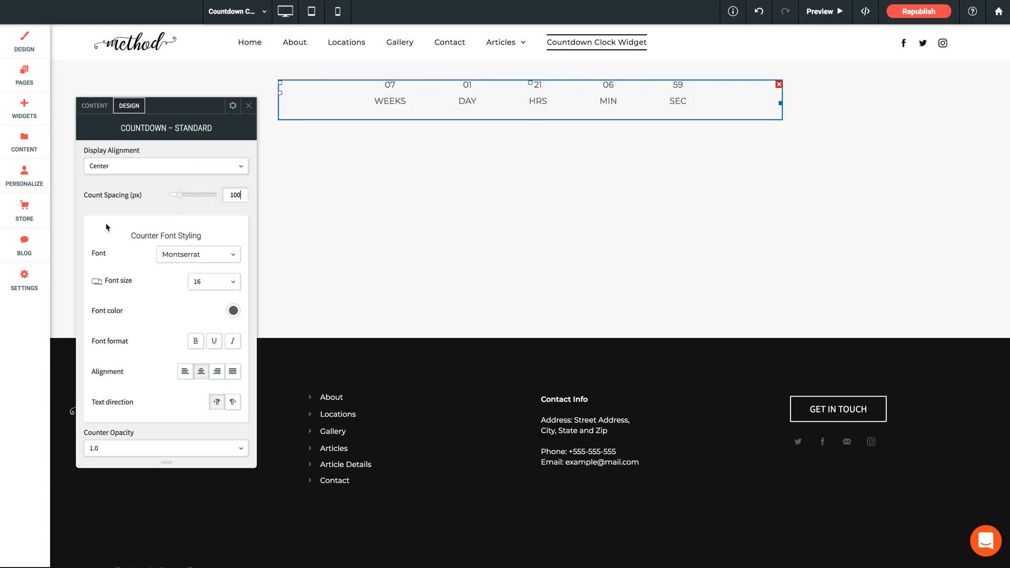
scroll(113, 232, down, 1)
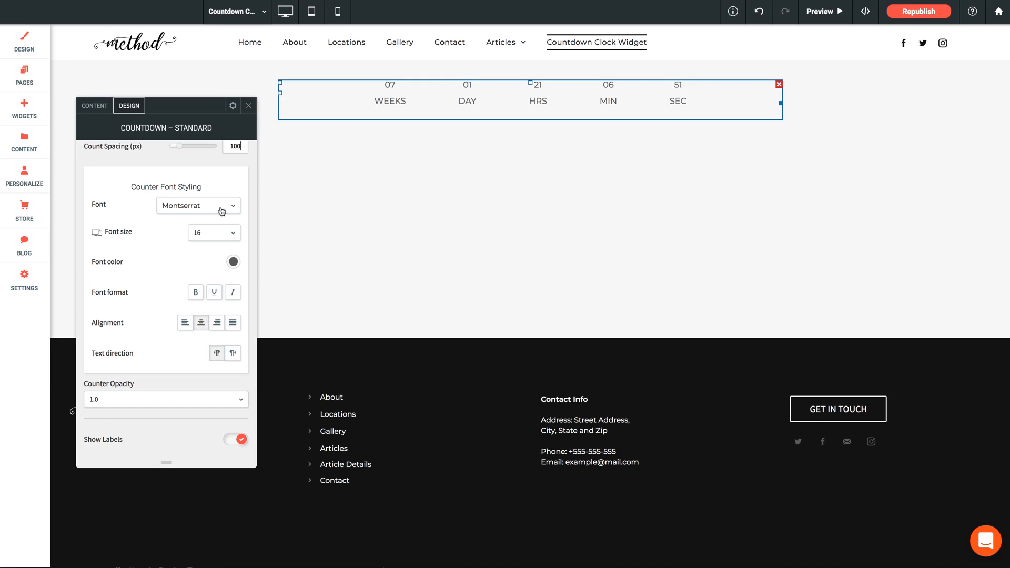
click(198, 206)
scroll(191, 266, down, 5)
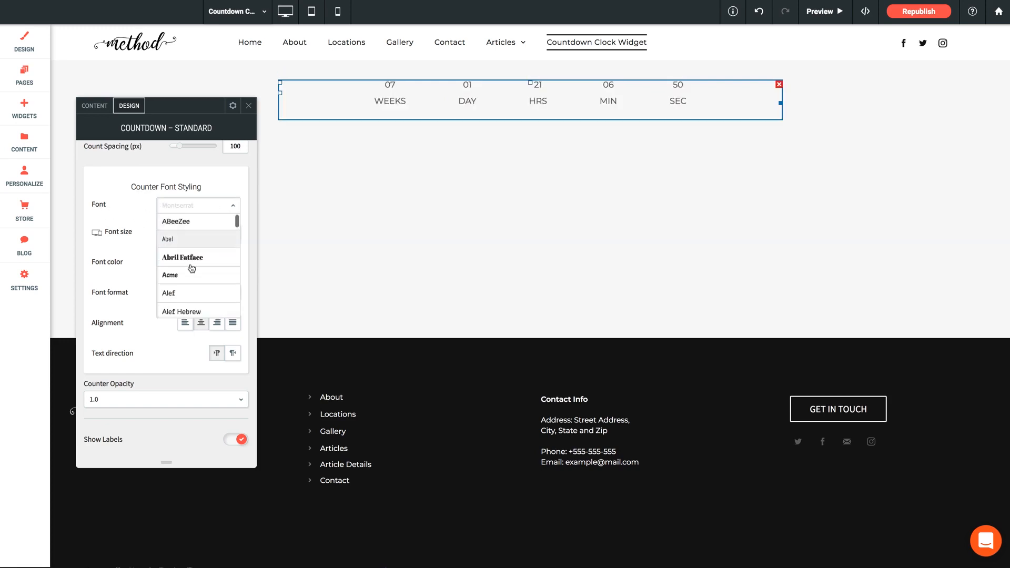
scroll(191, 270, down, 15)
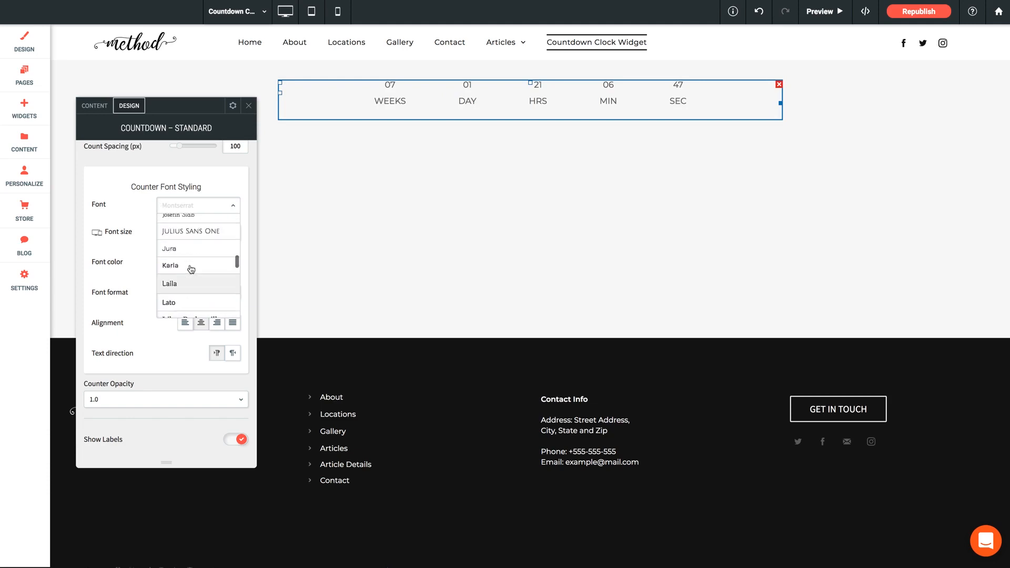
scroll(191, 269, down, 12)
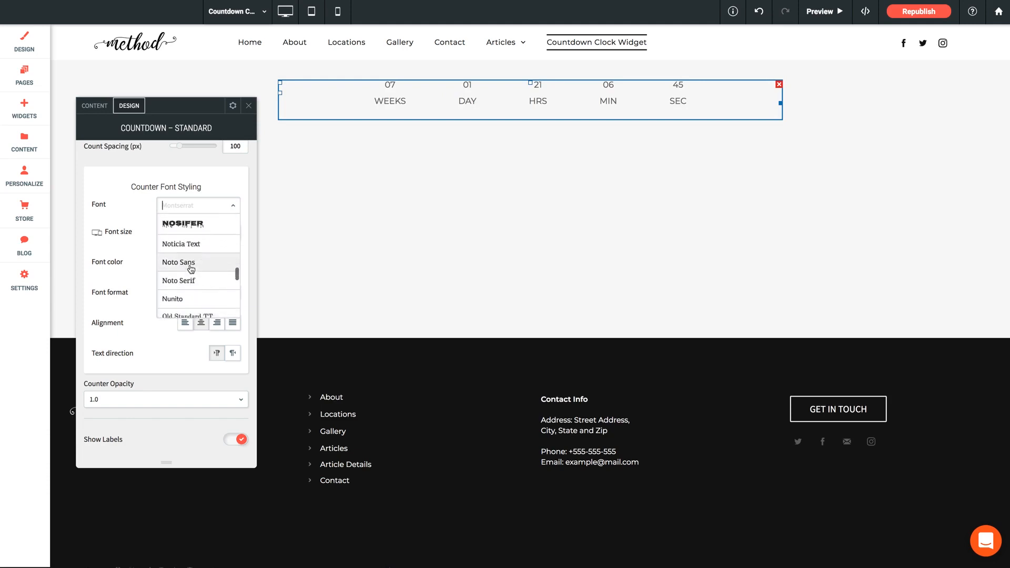
click(184, 293)
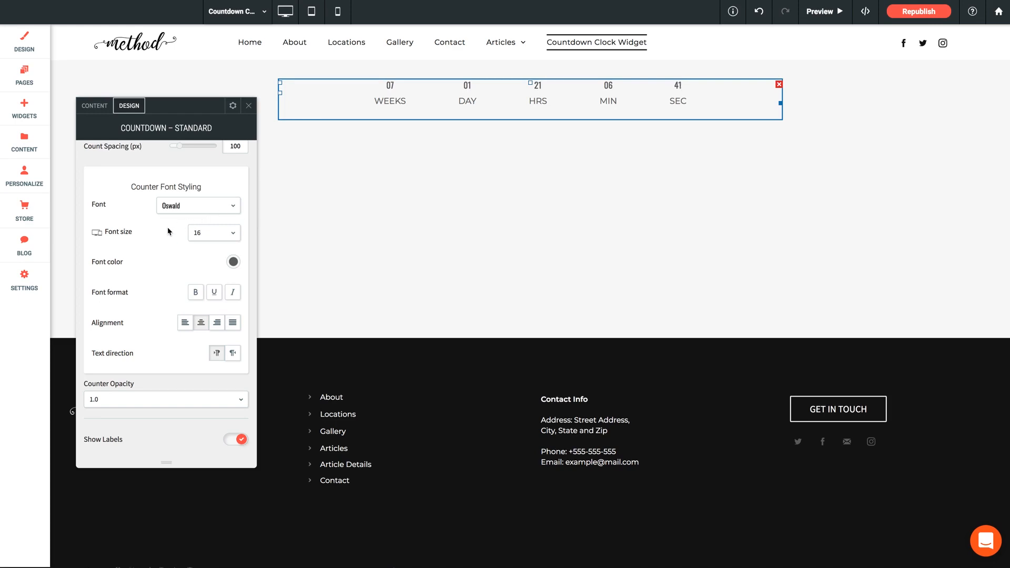
Set the counter font size to 36 and make the counter numbers bold.
click(205, 237)
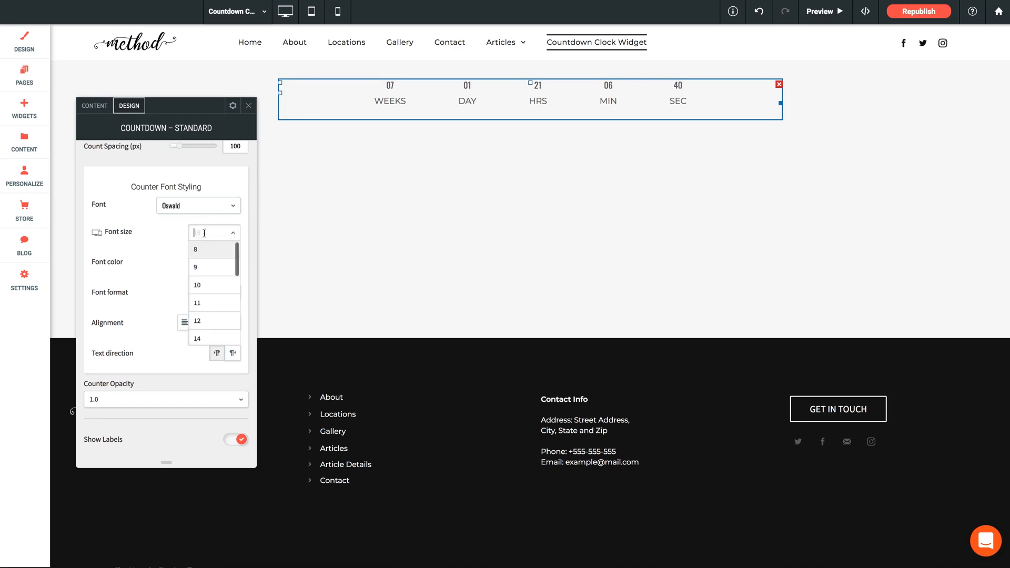
scroll(214, 300, down, 3)
click(213, 299)
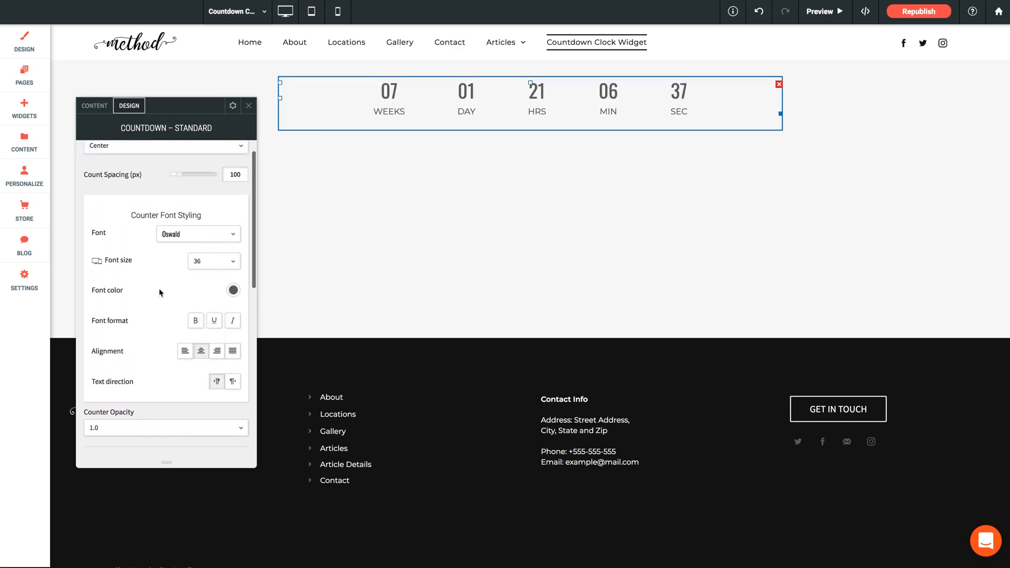
scroll(161, 293, down, 1)
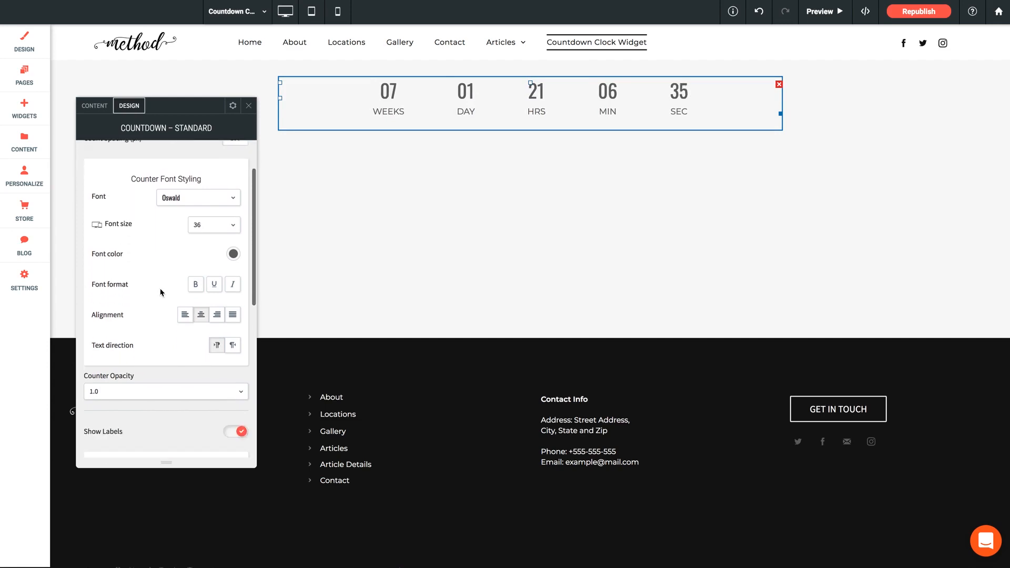
click(195, 284)
Set the font of the countdown labels to Oswald.
scroll(148, 285, down, 1)
scroll(147, 286, down, 3)
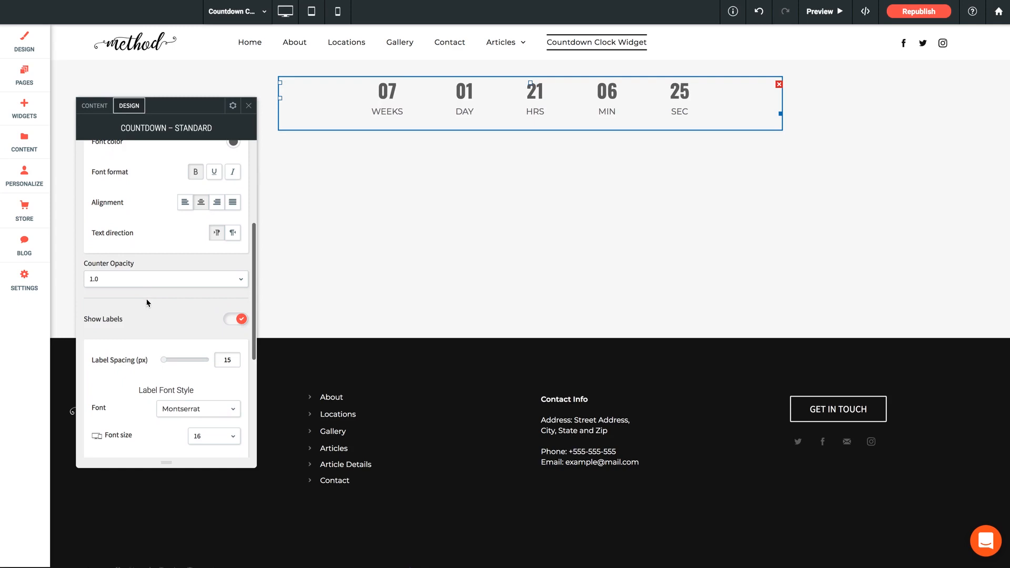
scroll(146, 299, down, 2)
scroll(147, 303, down, 2)
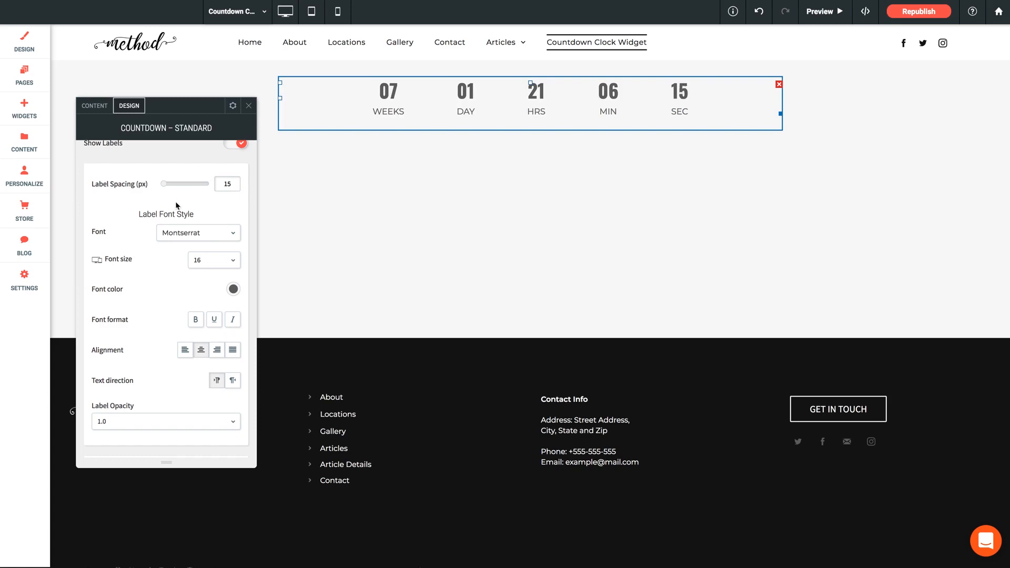
click(205, 233)
scroll(205, 305, down, 5)
scroll(204, 306, down, 10)
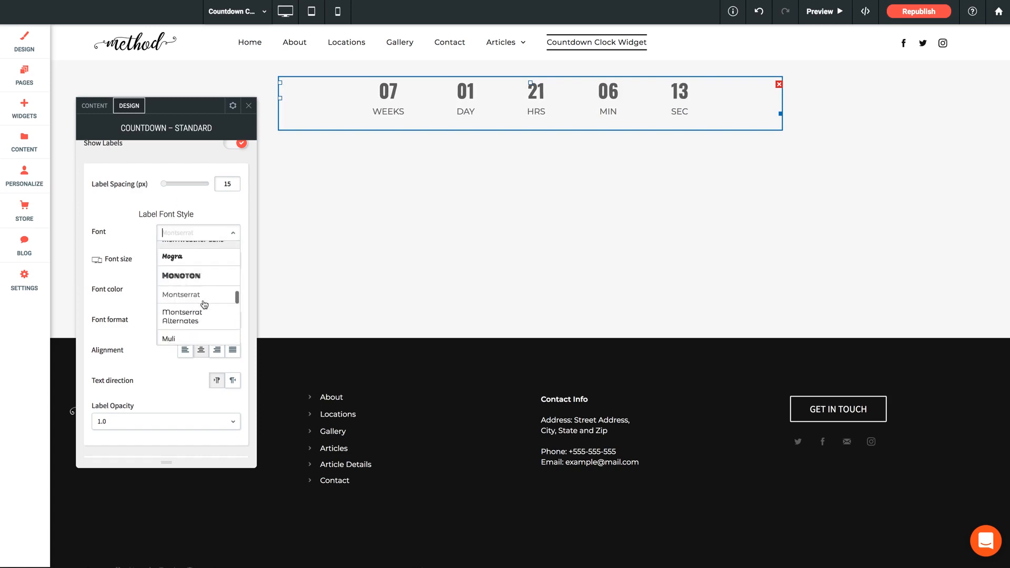
click(186, 310)
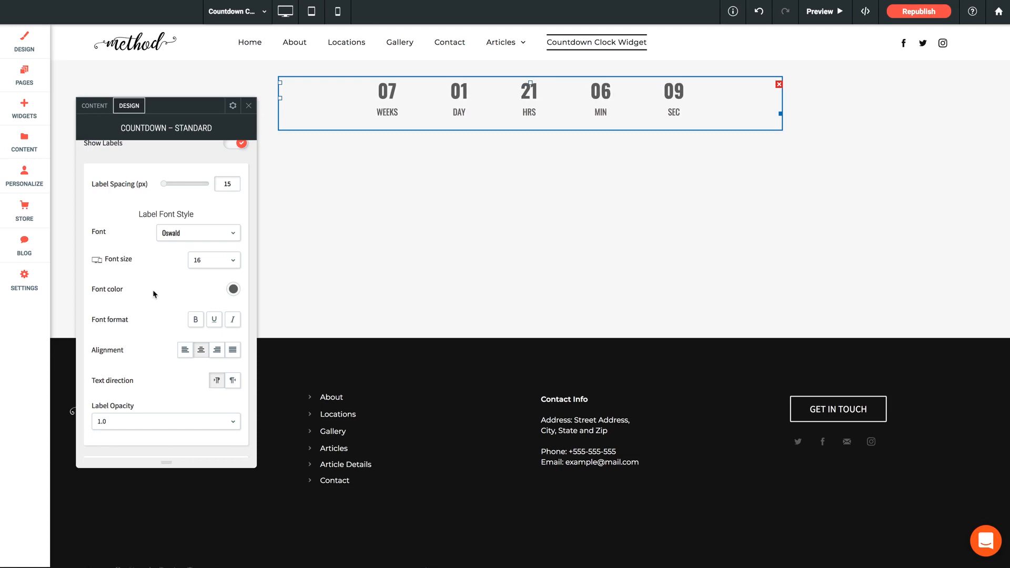
Set the label font size to 18 and the label font color to red #fe0000.
scroll(152, 293, down, 1)
click(233, 238)
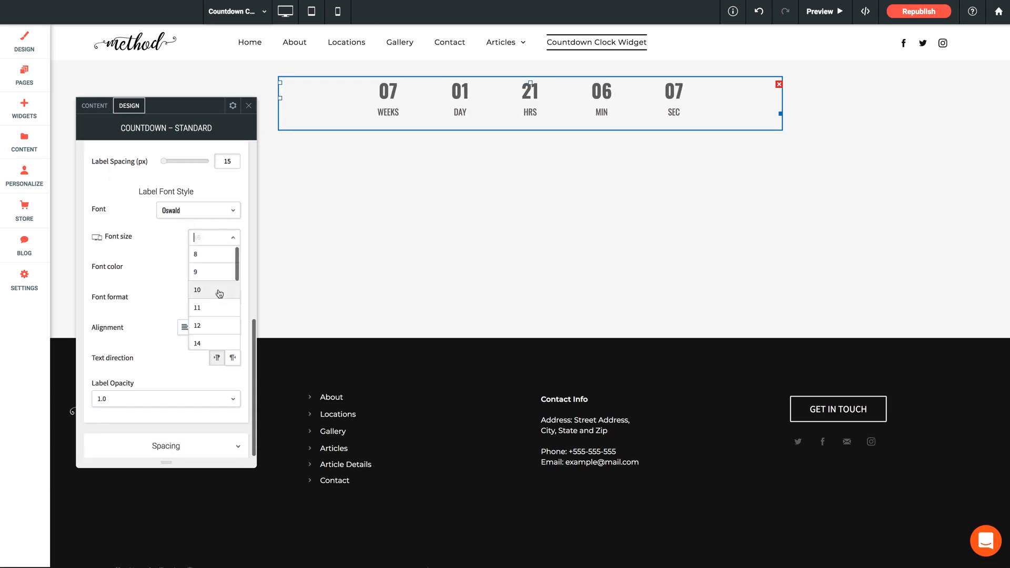
scroll(217, 292, down, 1)
click(216, 290)
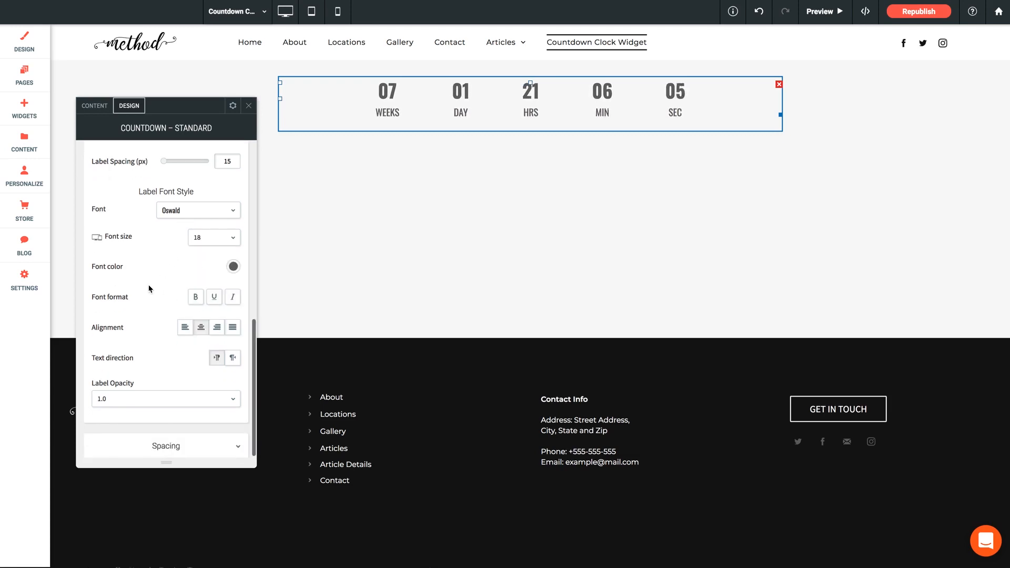
click(233, 267)
click(410, 212)
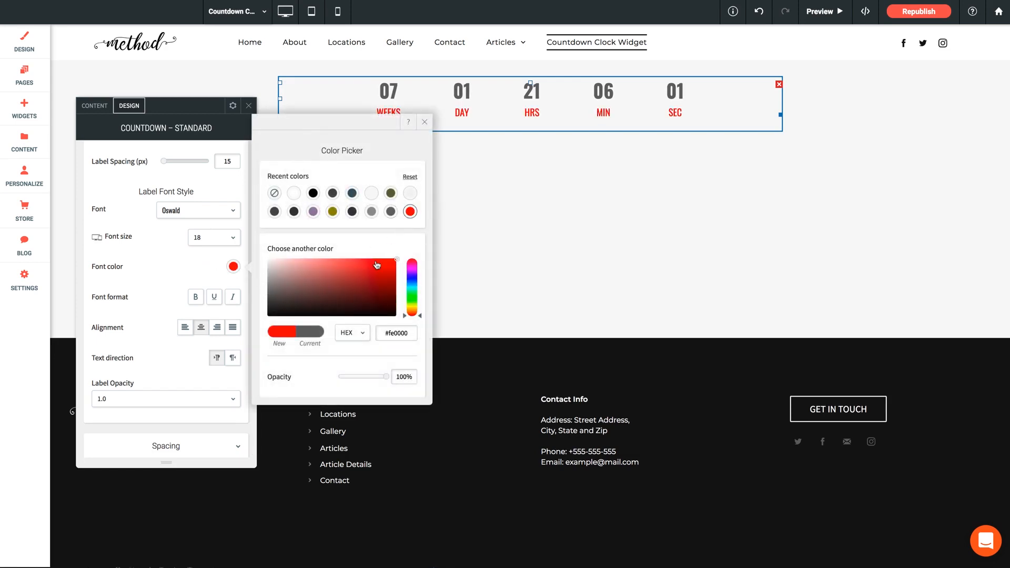
click(187, 266)
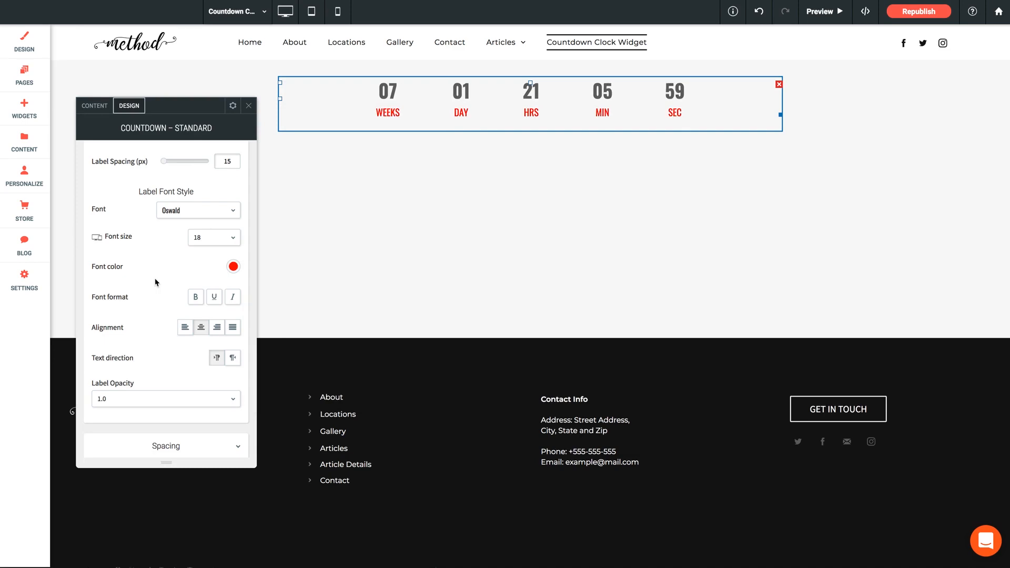
Close the countdown widget's settings and preview the page.
scroll(156, 282, down, 1)
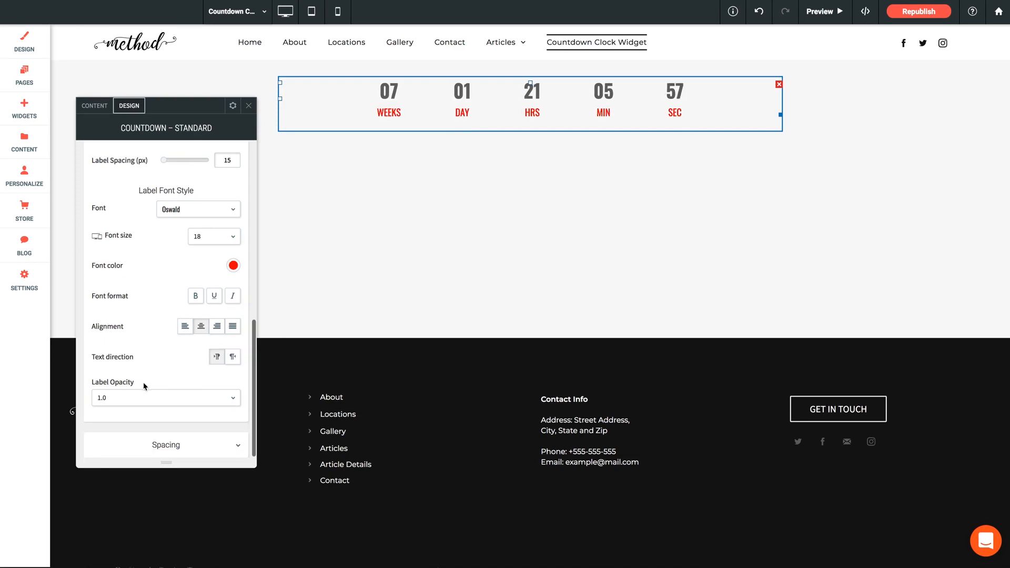
click(248, 106)
click(818, 11)
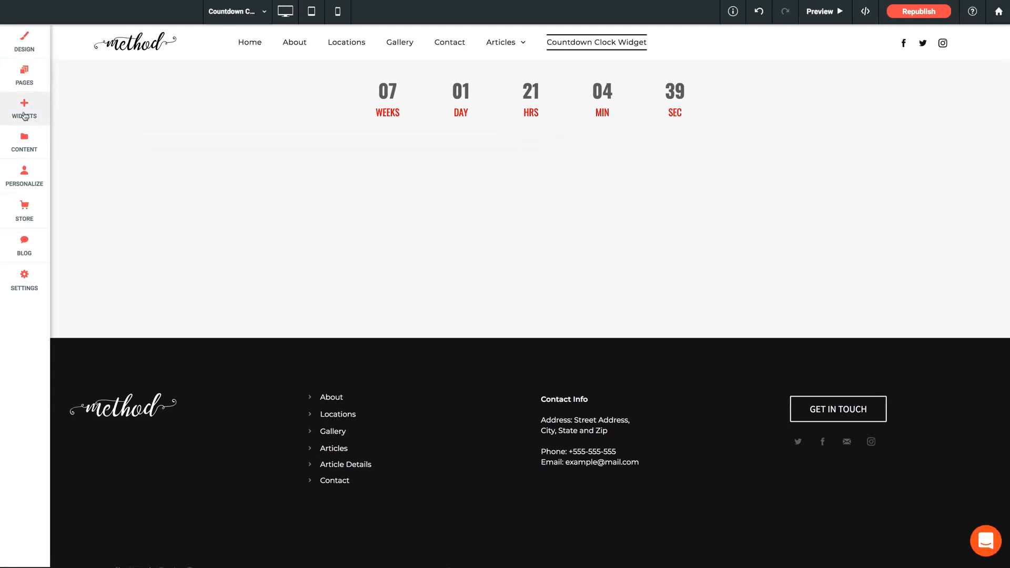
Add a Countdown – Circle widget to the page beneath the existing countdown.
click(25, 116)
scroll(144, 362, down, 5)
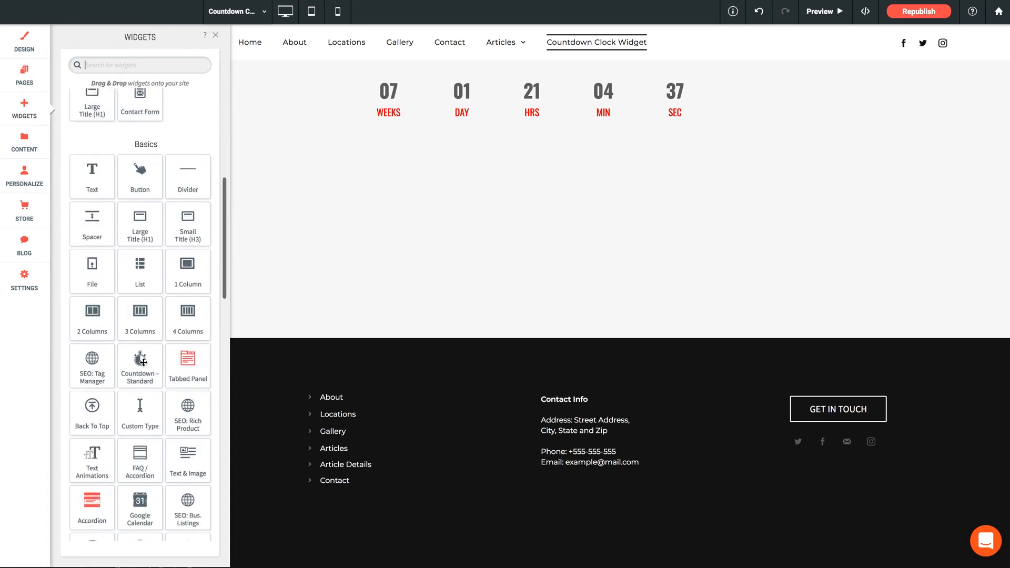
scroll(143, 362, down, 3)
drag(140, 439, 526, 158)
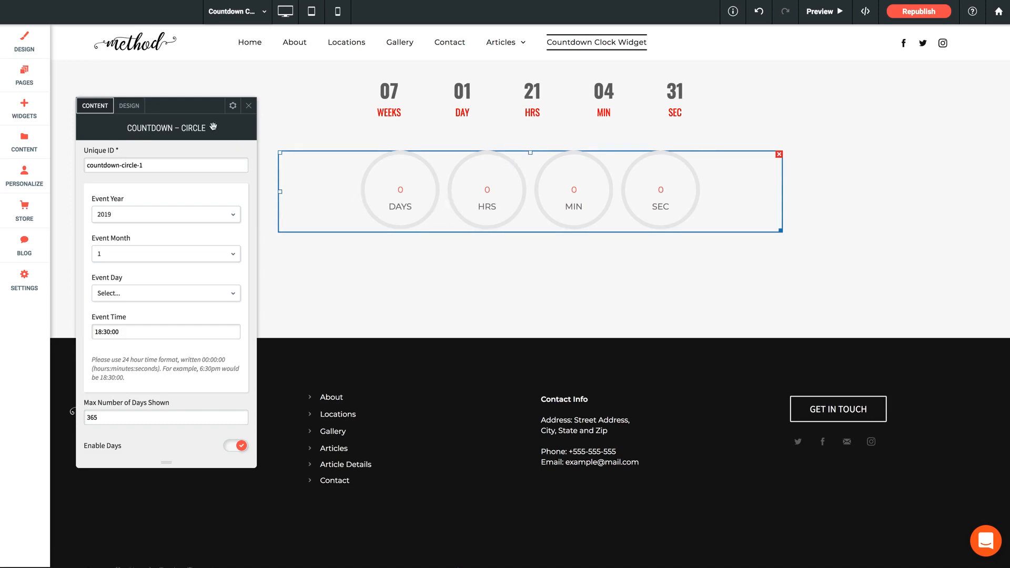
Set the circle countdown's event date to year 2018, month 12, day 1.
drag(176, 107, 280, 107)
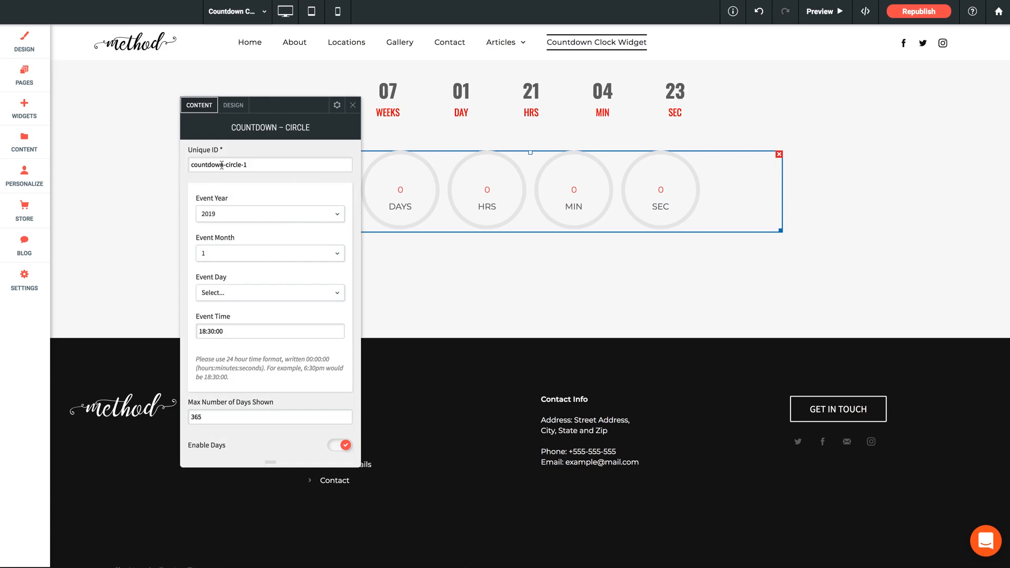
click(209, 217)
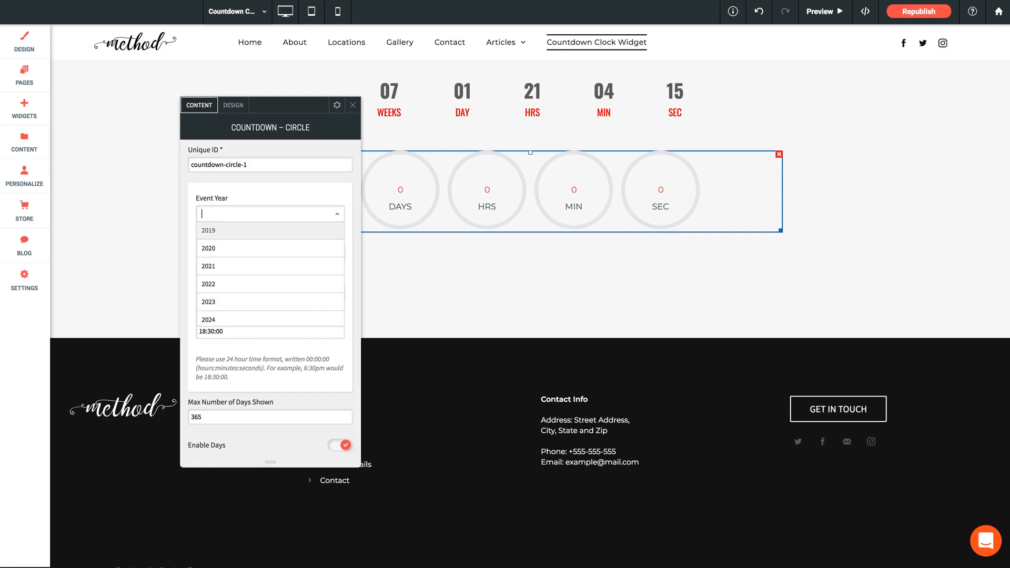
click(213, 224)
click(215, 254)
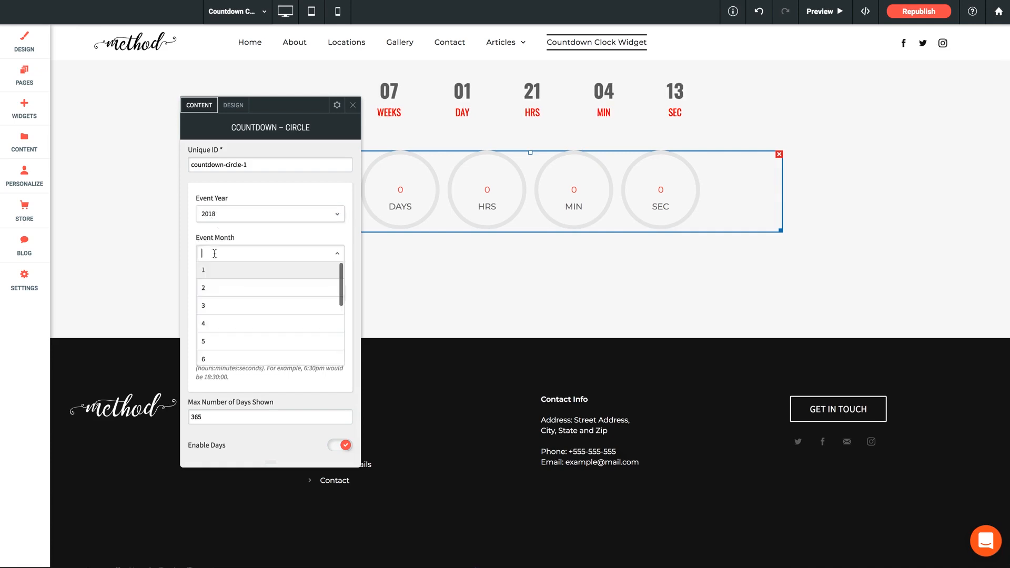
scroll(215, 316, down, 3)
click(205, 355)
click(213, 293)
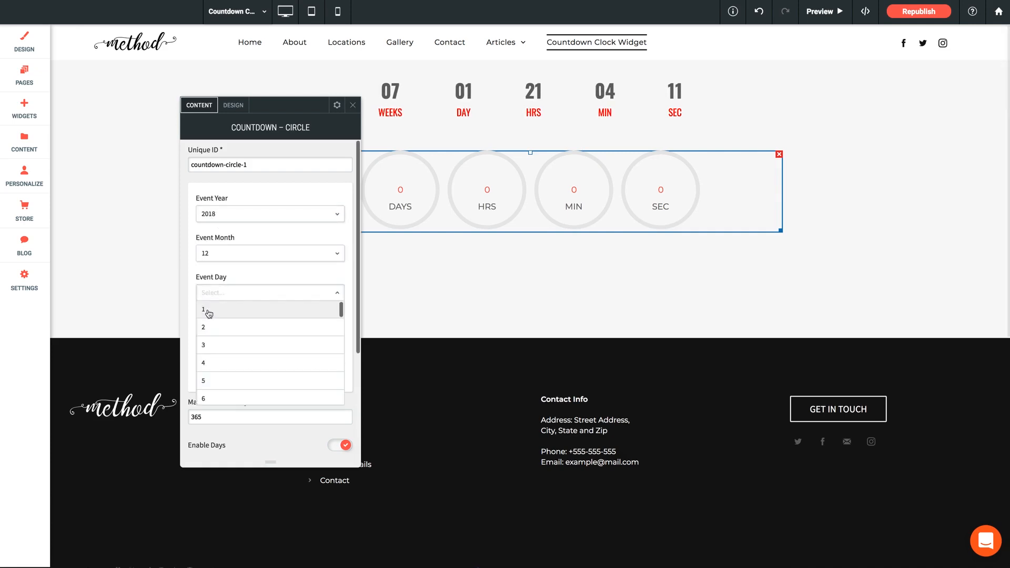
click(209, 311)
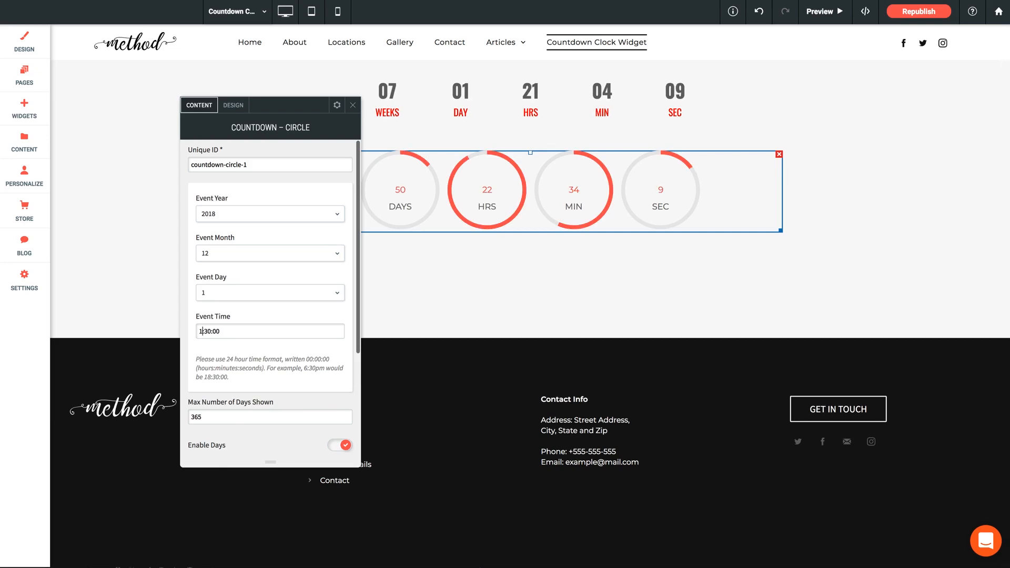
Set the circle countdown's event time to 17:00:00 and review the remaining content options.
text(7:)
click(211, 332)
key(BackSpace)
text(0)
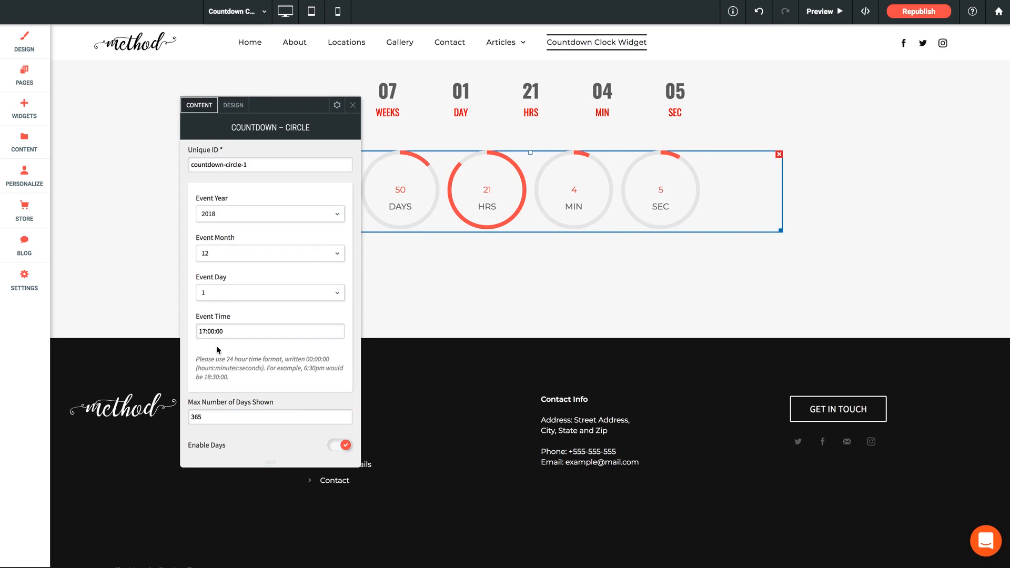
scroll(221, 352, down, 5)
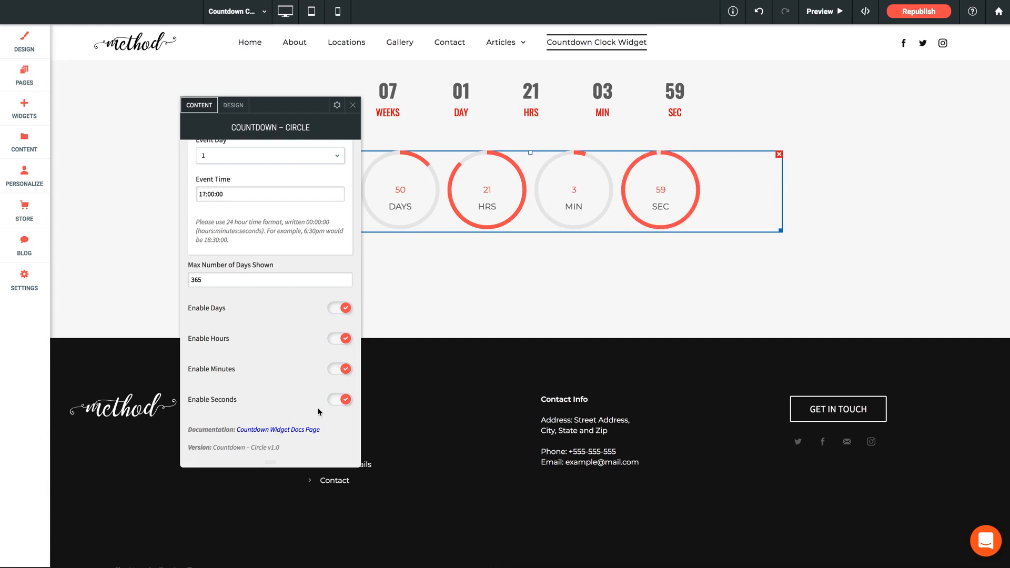
Change the circles style of the countdown widget to Inner in its design settings.
click(233, 105)
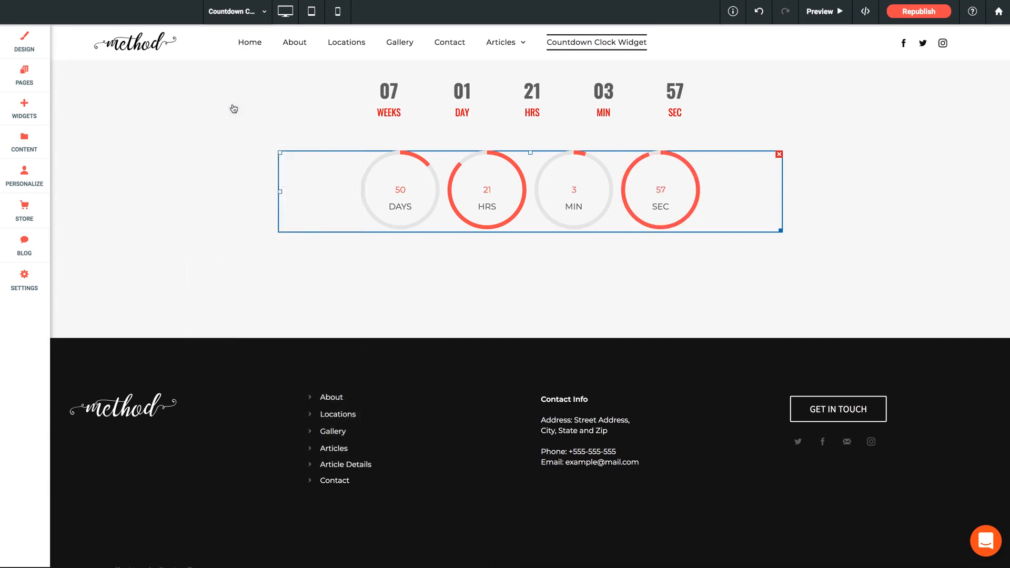
drag(198, 108, 230, 105)
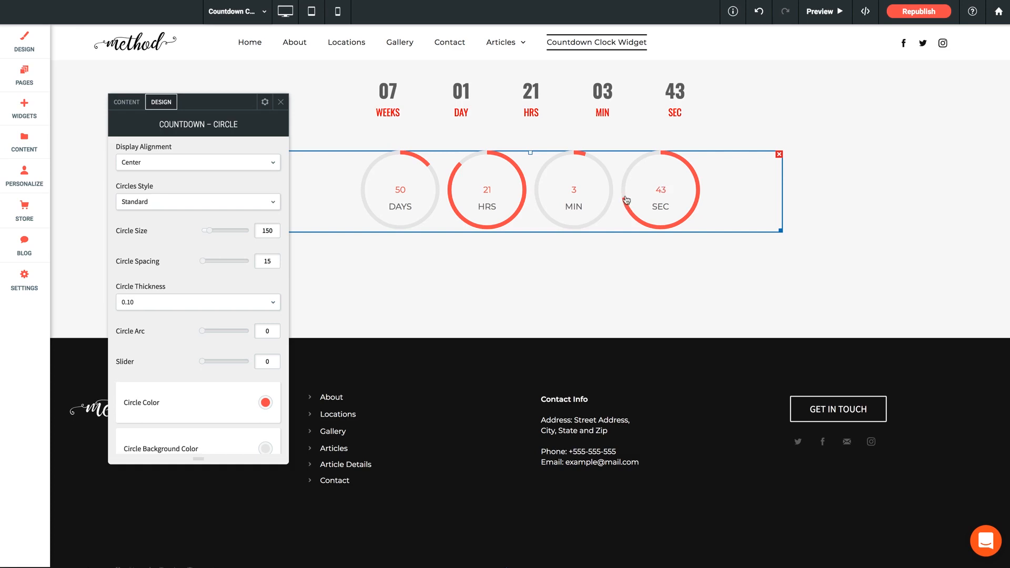
click(143, 204)
click(129, 238)
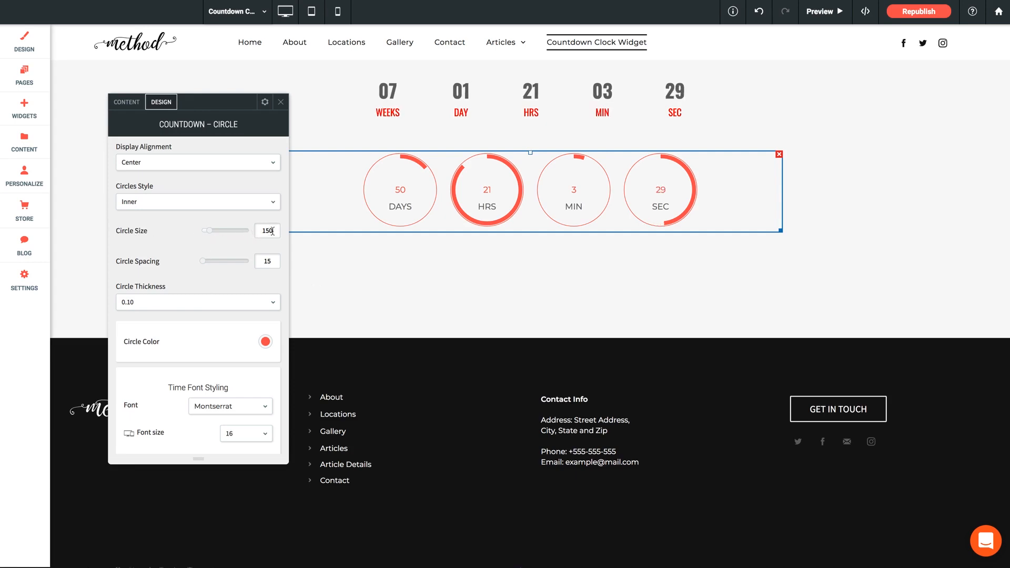
Set the circle size to 200 and the circle thickness to 0.20.
drag(272, 231, 262, 235)
text(20)
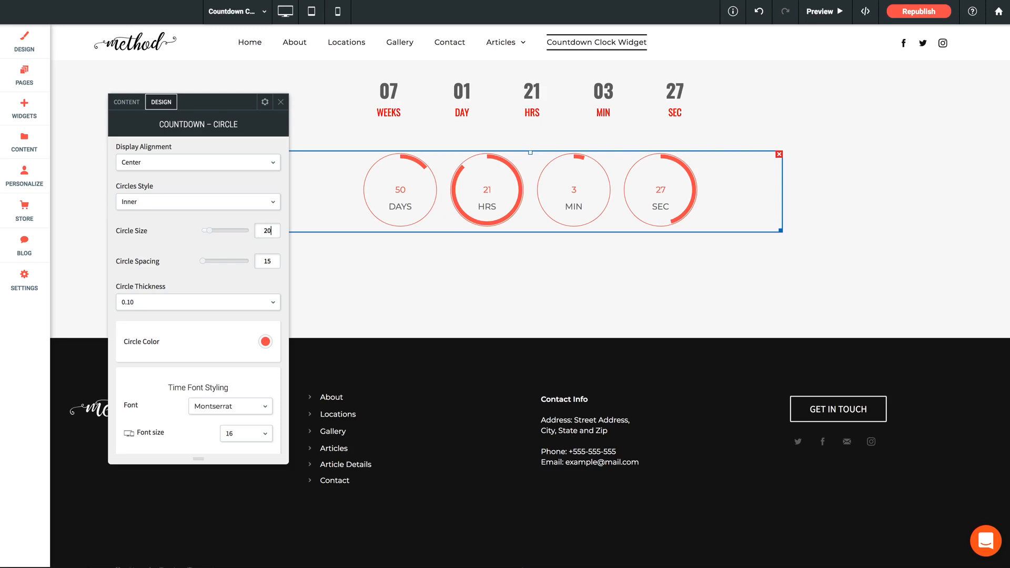
text(0)
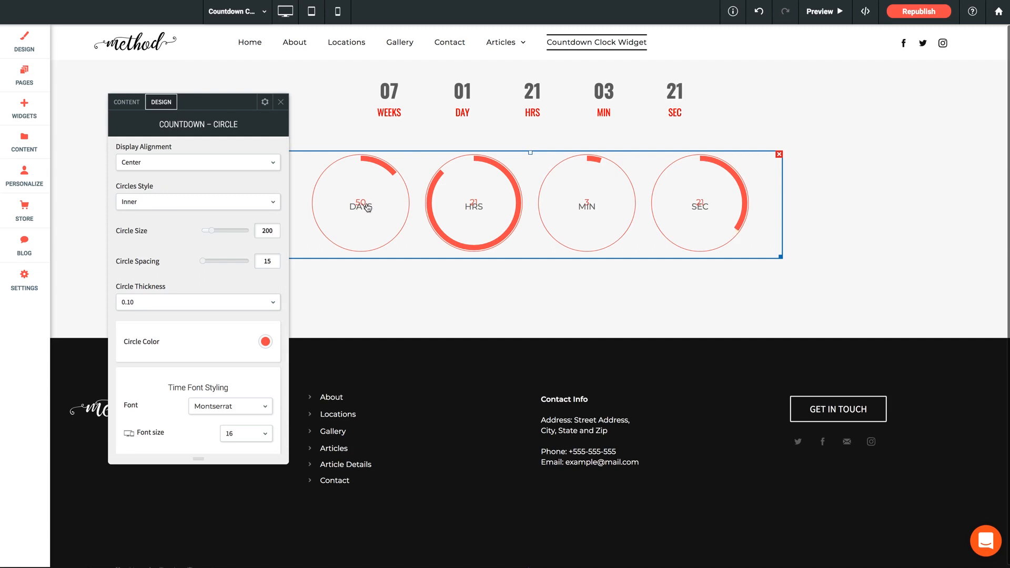
click(137, 307)
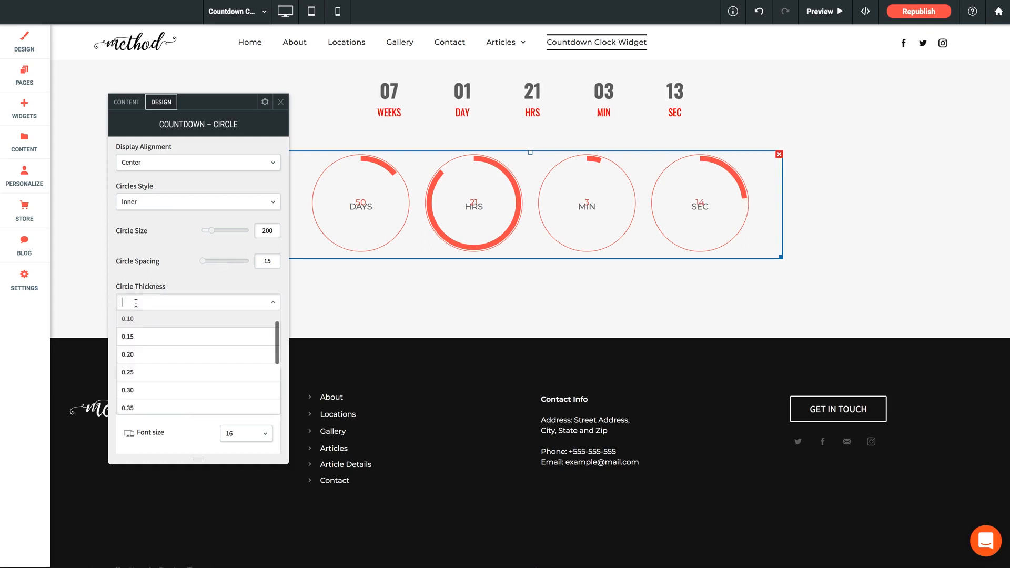
click(133, 351)
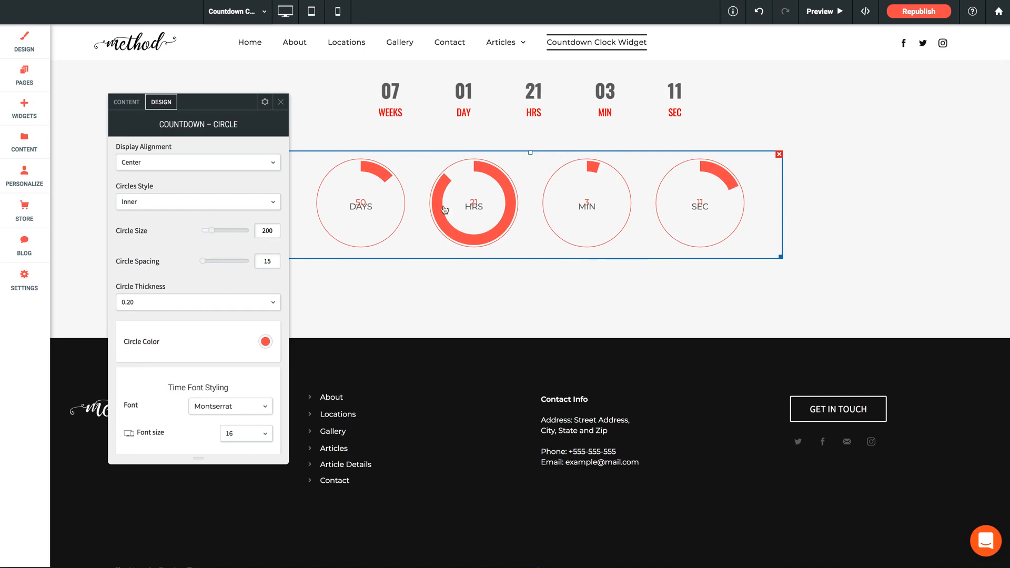
Set the font of the time numbers in the circle countdown to Oswald.
scroll(158, 342, down, 3)
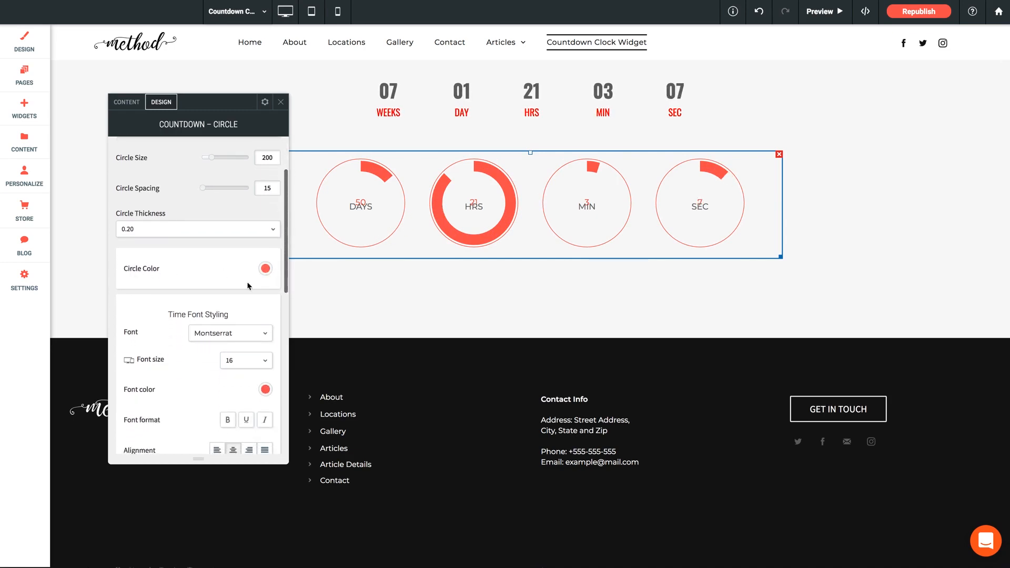
scroll(169, 311, down, 5)
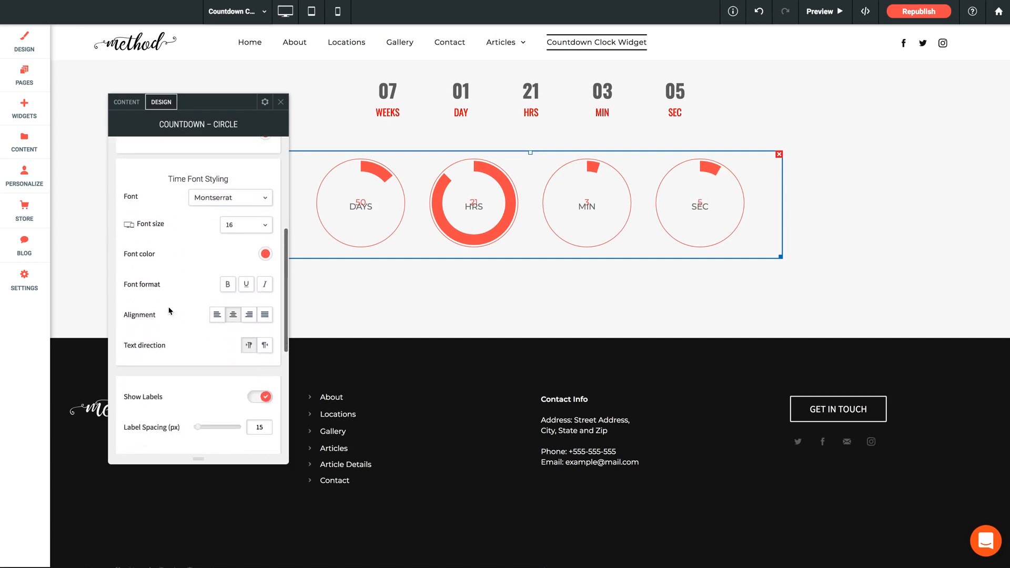
click(246, 199)
scroll(230, 254, down, 6)
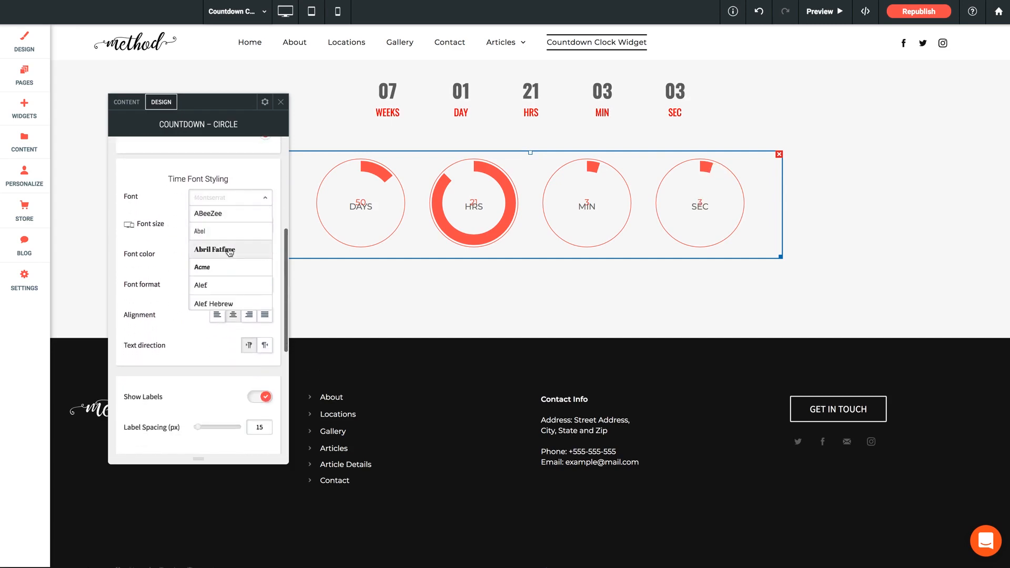
scroll(229, 254, down, 20)
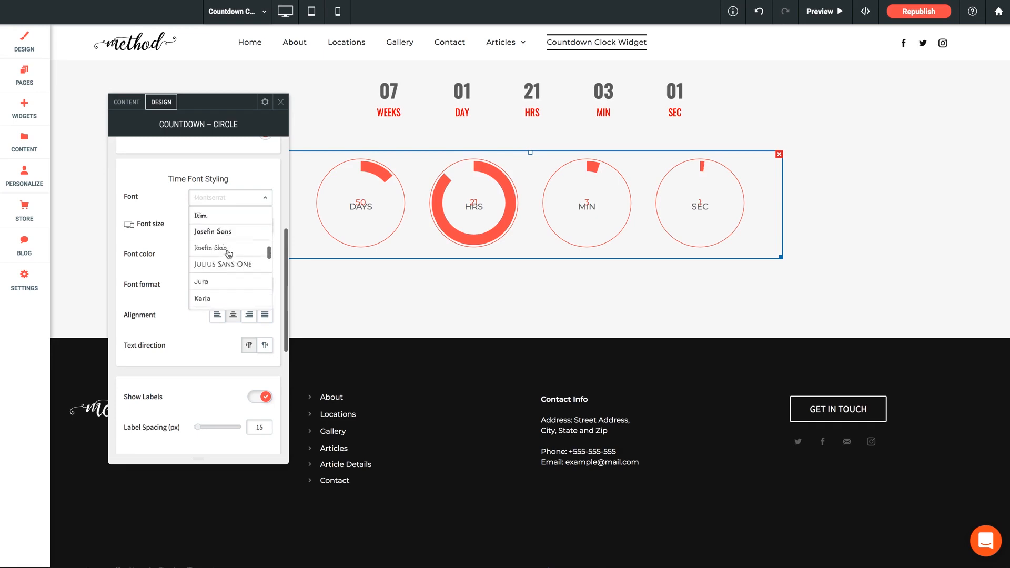
scroll(227, 255, down, 8)
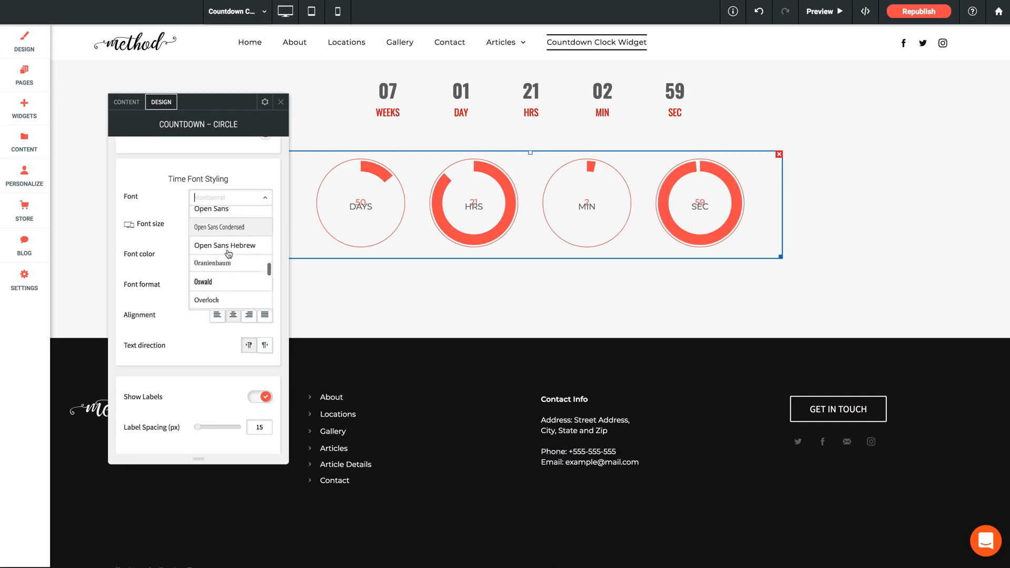
click(211, 273)
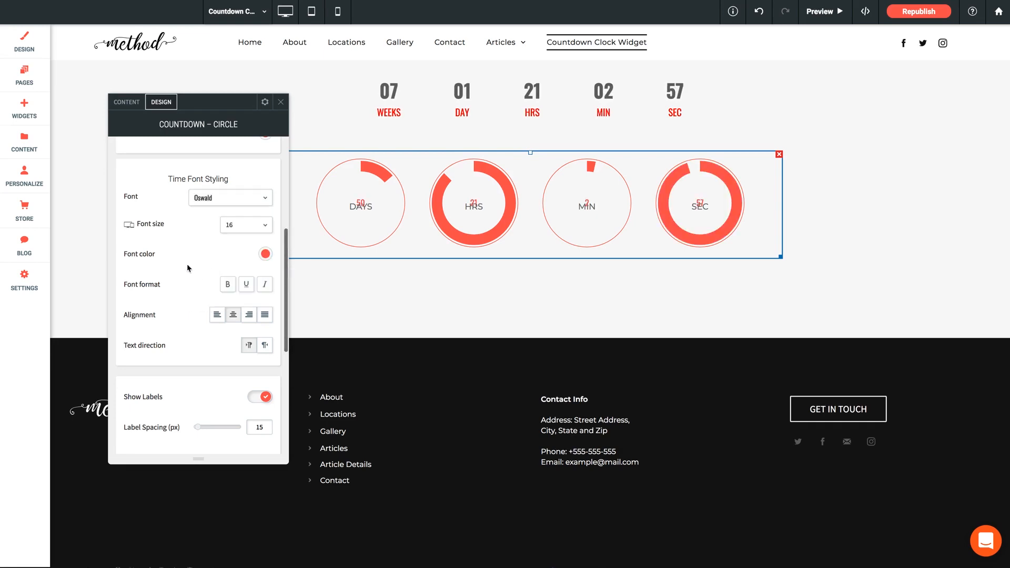
Set the time numbers' font size to 24 and make them bold.
click(235, 226)
scroll(241, 267, down, 4)
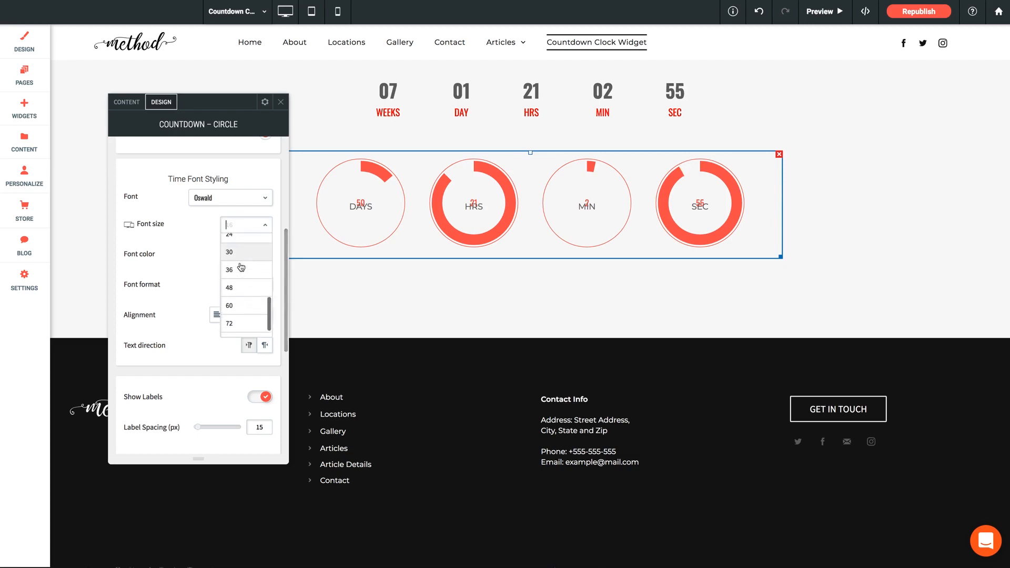
scroll(234, 260, up, 1)
click(235, 252)
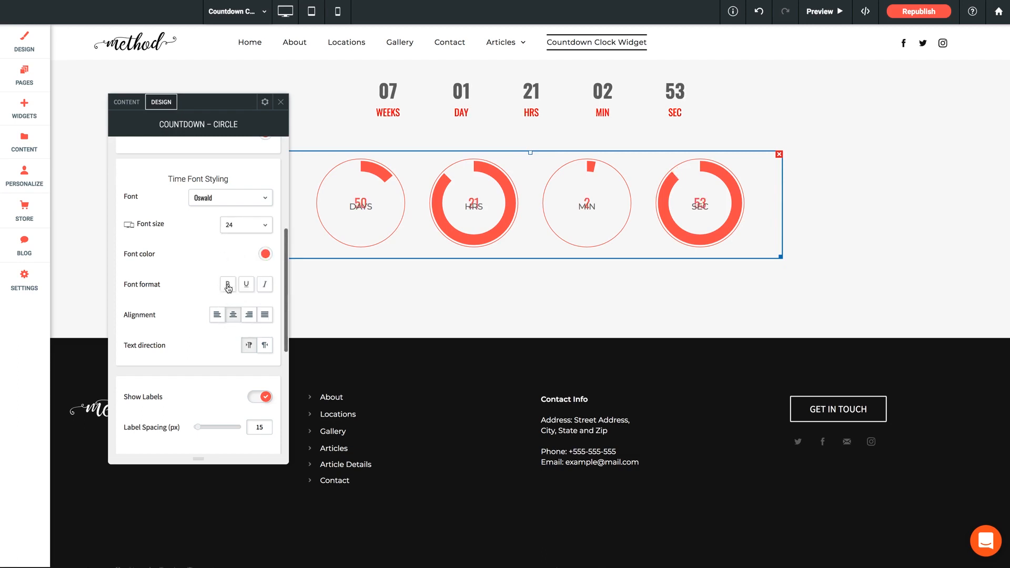
click(228, 285)
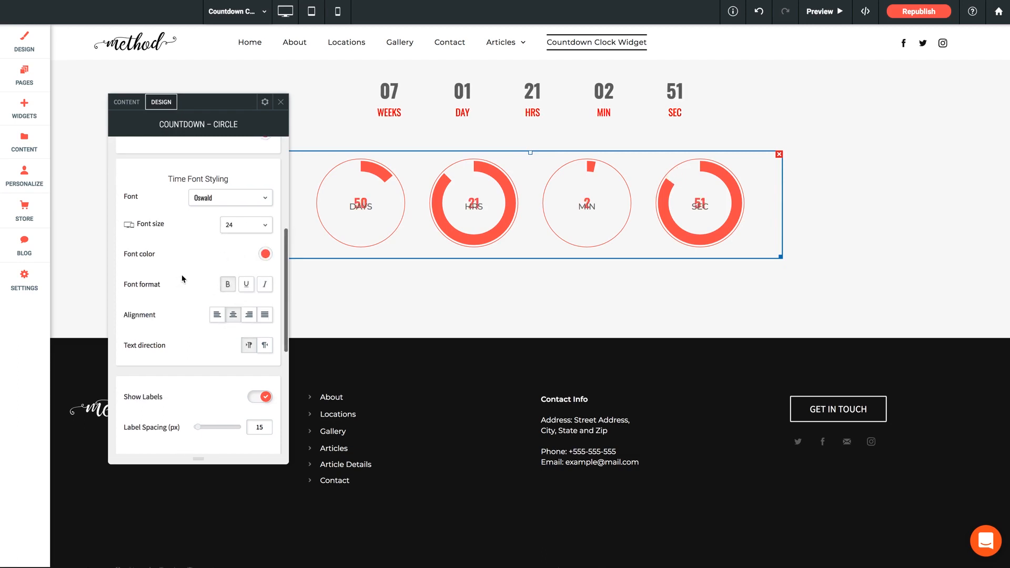
Set the label spacing of the circle countdown to 30 px.
scroll(180, 276, down, 3)
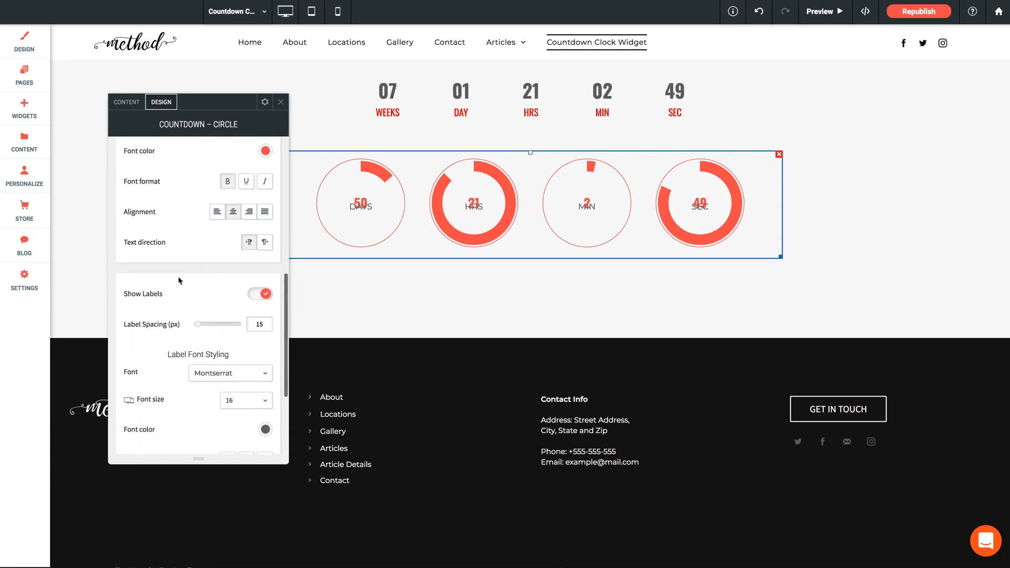
scroll(179, 280, down, 1)
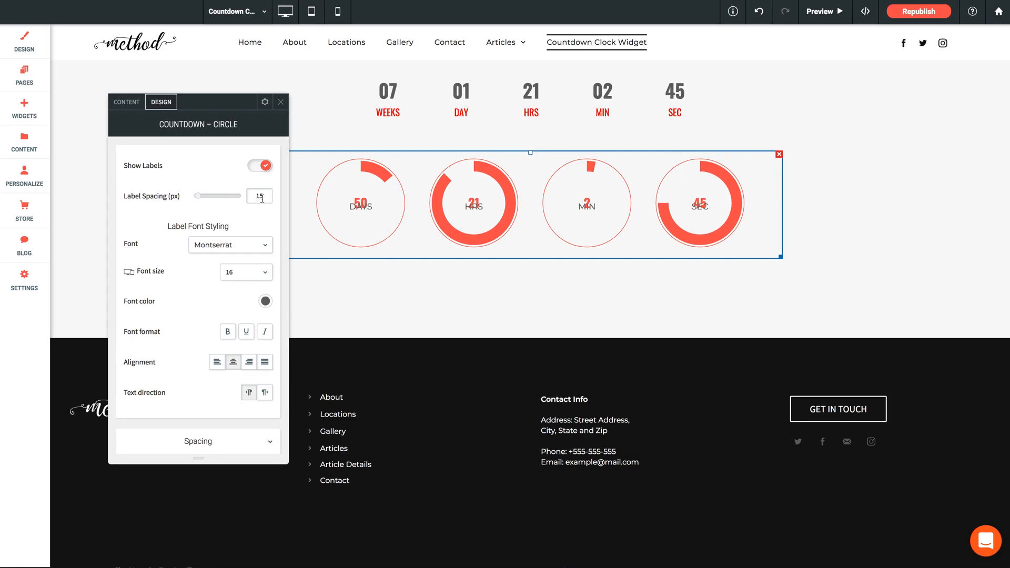
double_click(261, 197)
text(30)
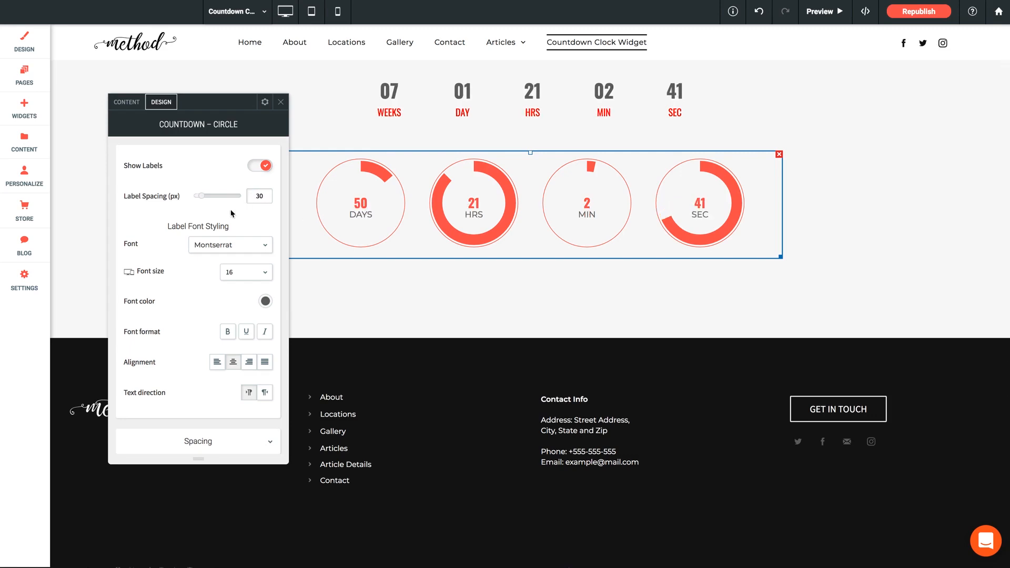
Set the label font of the circle countdown to Oswald.
click(219, 247)
scroll(219, 309, down, 5)
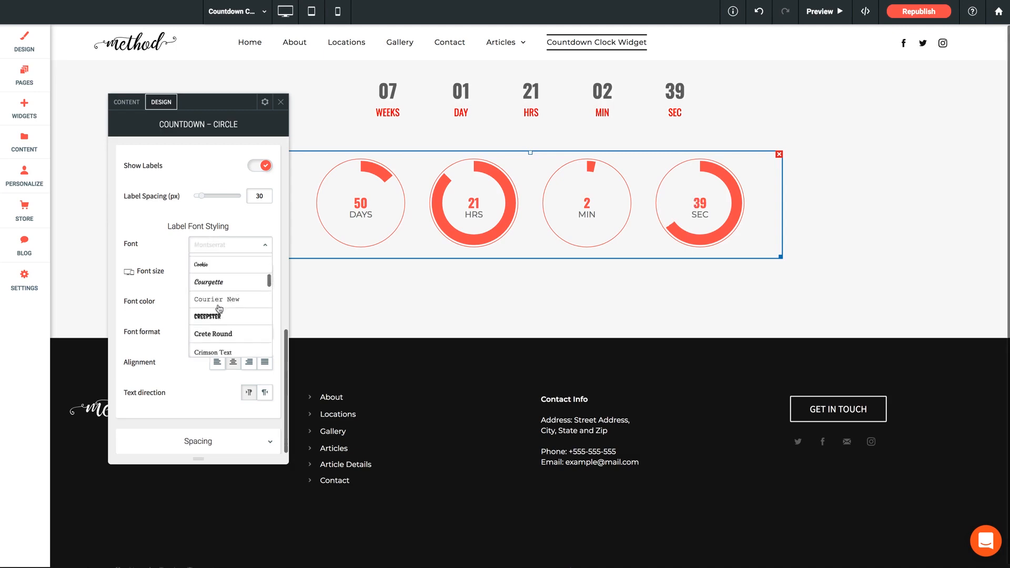
scroll(219, 308, down, 15)
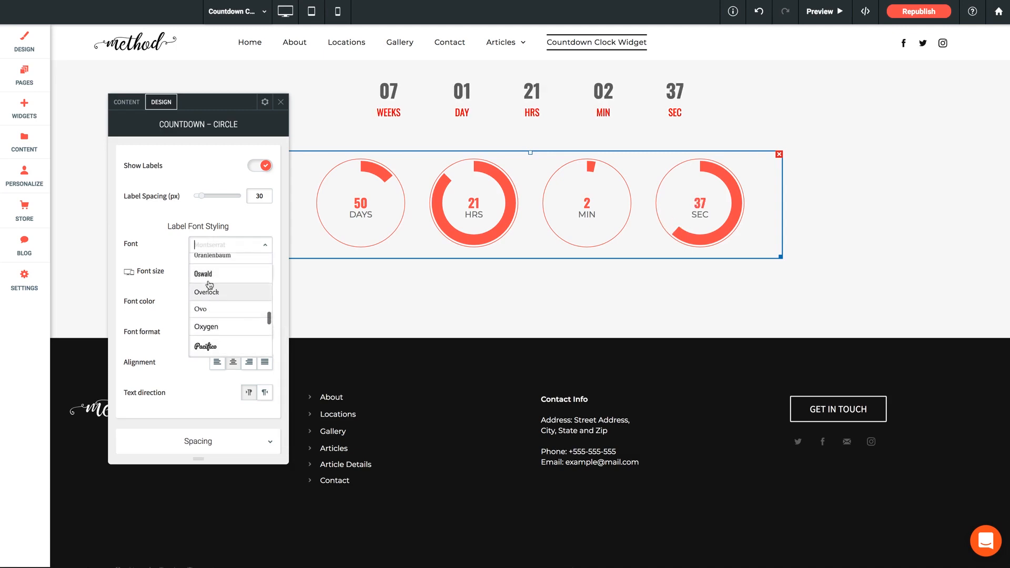
click(208, 274)
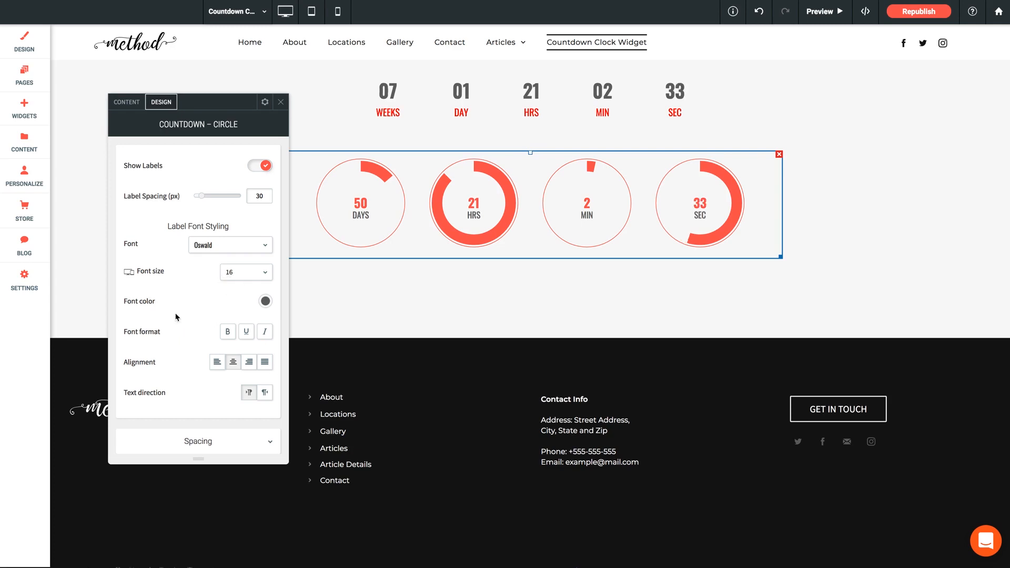
Close the circle countdown's settings and preview the page with both countdowns.
scroll(179, 317, up, 1)
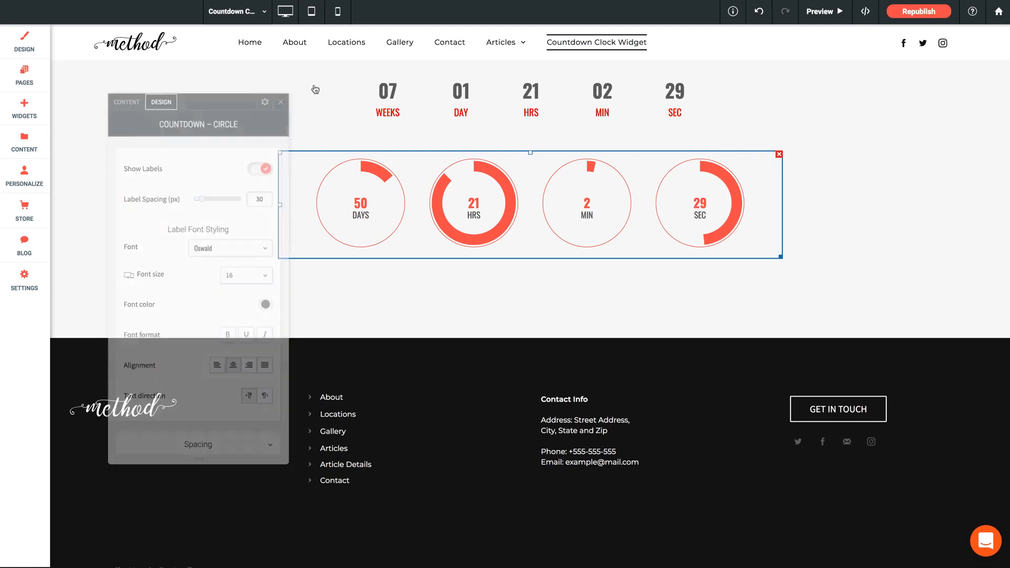
click(824, 11)
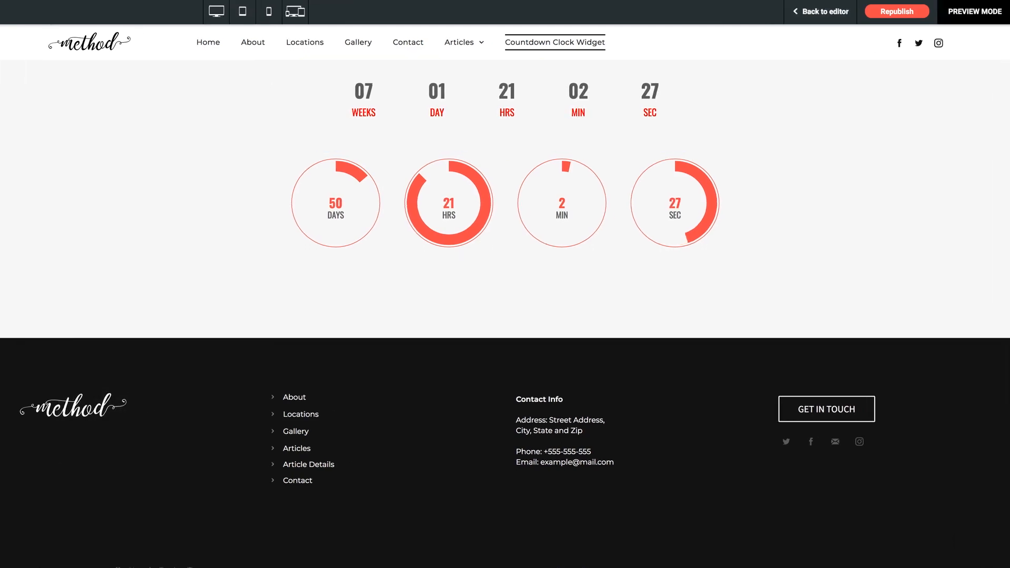